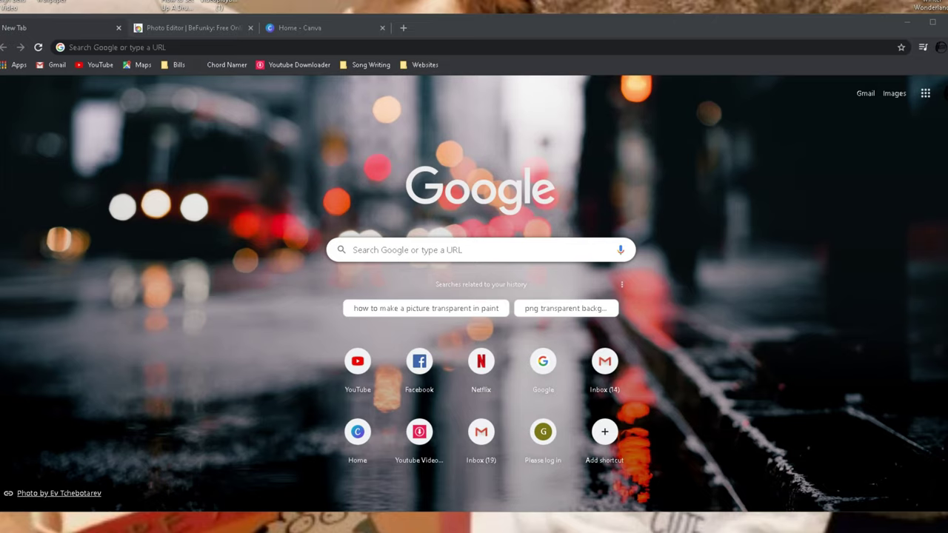
# - Search Google Images for "treble clef transparent" and preview the StickPNG treble clef result
pyautogui.click(480, 251)
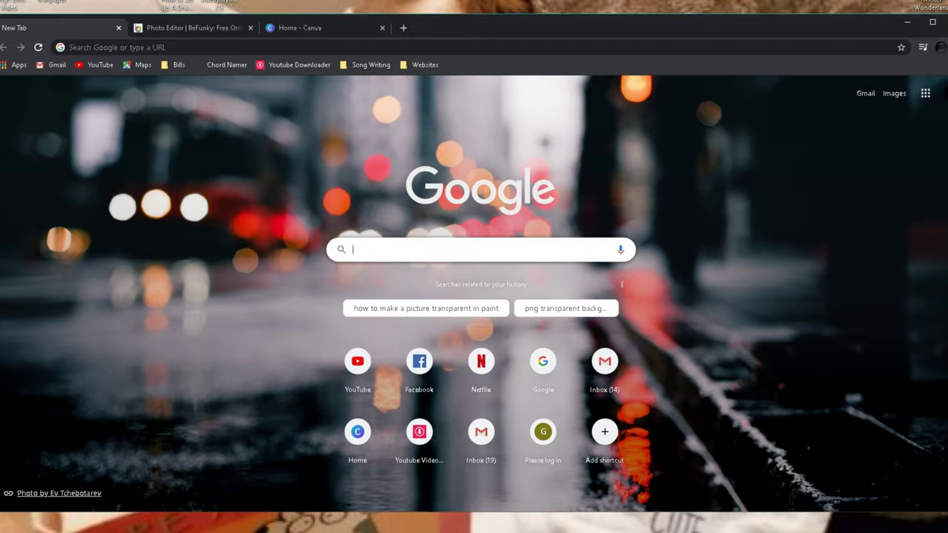
pyautogui.write('Treble')
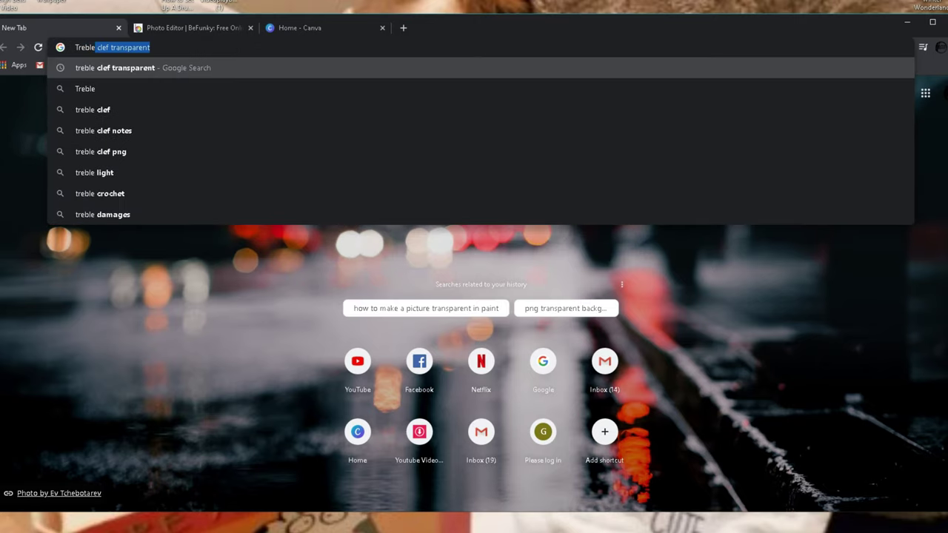
pyautogui.press('Return')
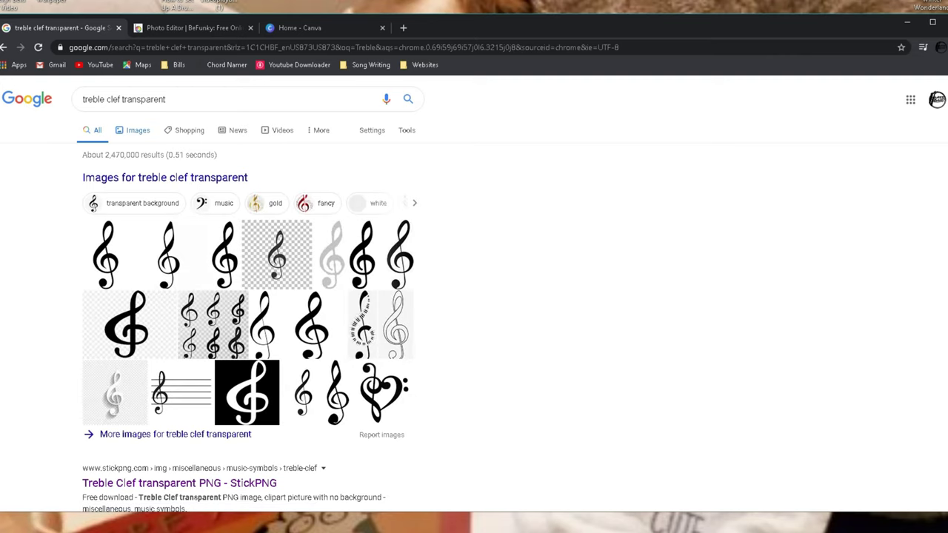
pyautogui.click(137, 130)
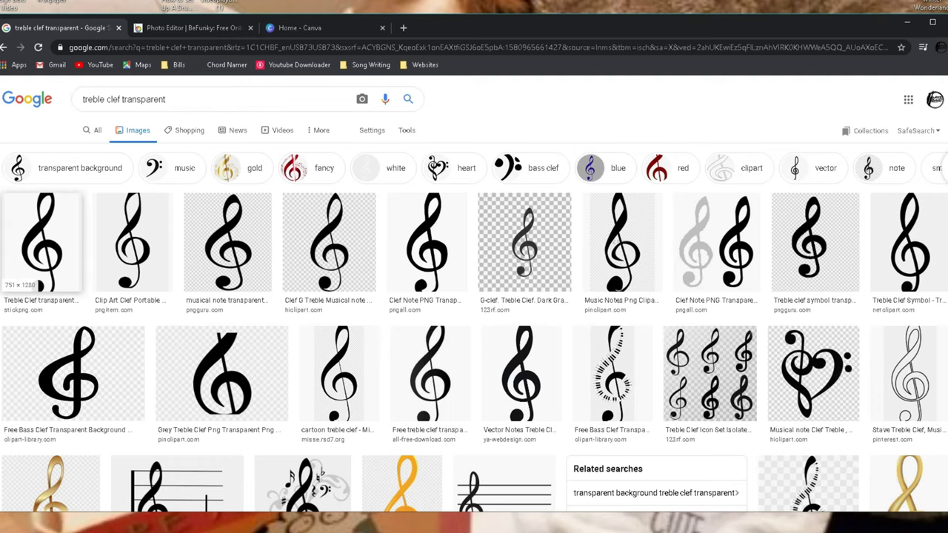
pyautogui.click(42, 241)
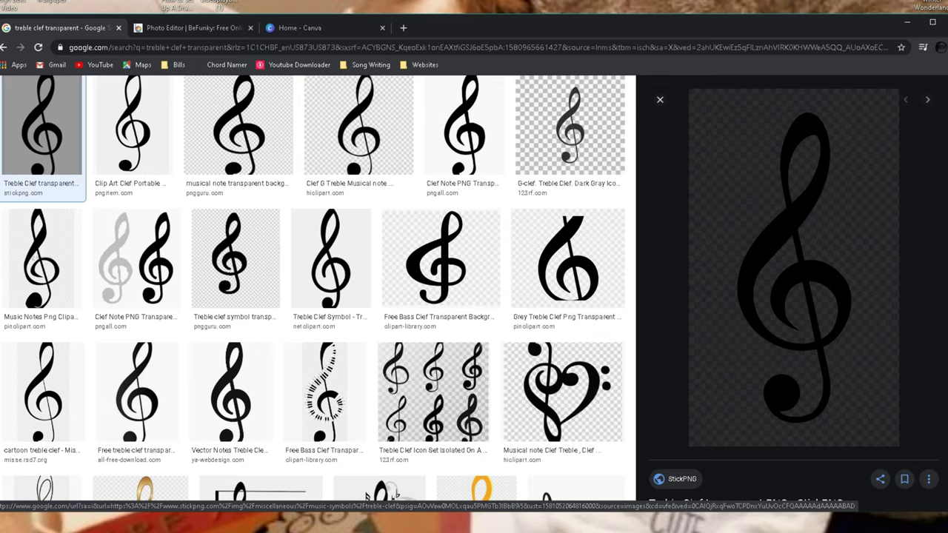
# - Open the treble clef's StickPNG source page, look over its download options, and close the page
pyautogui.scroll(-1, 794, 268)
pyautogui.scroll(1, 794, 268)
pyautogui.click(794, 268)
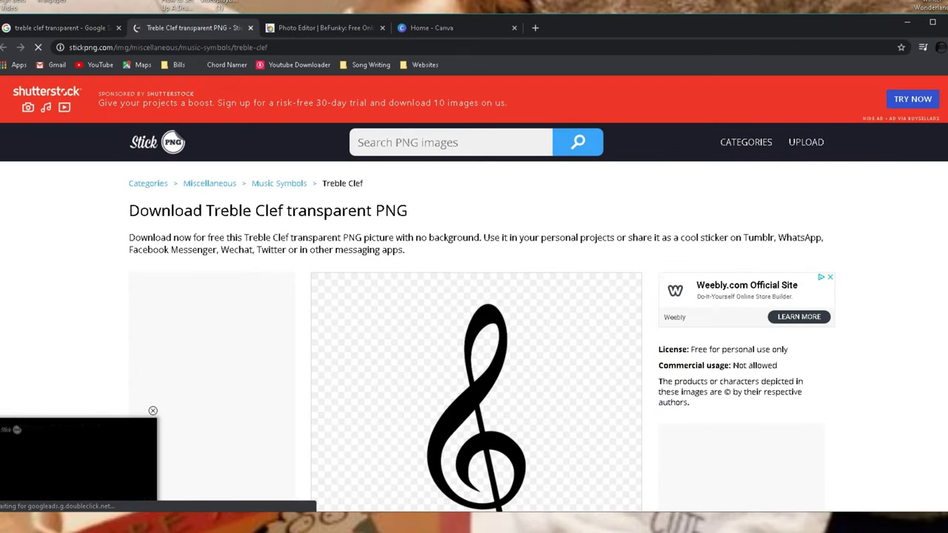
pyautogui.scroll(-6, 474, 293)
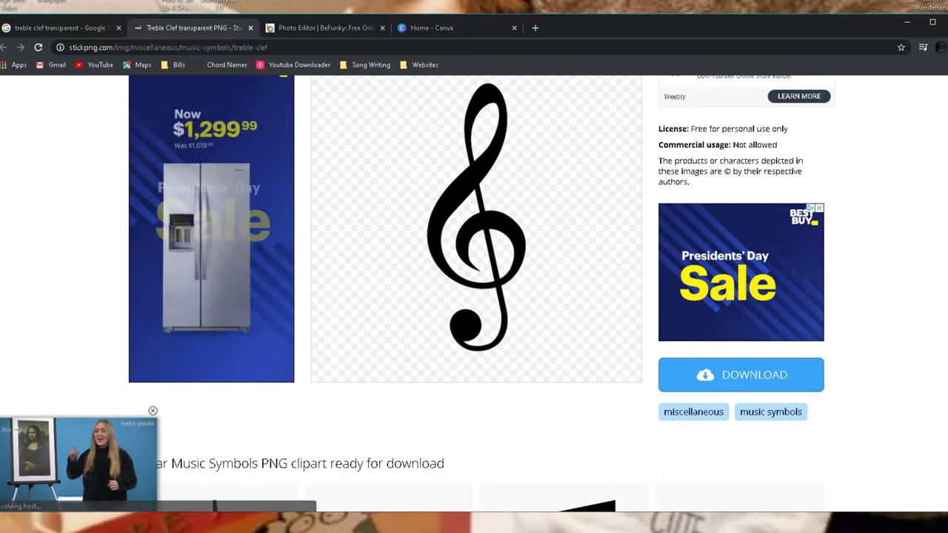
pyautogui.scroll(2, 473, 293)
pyautogui.scroll(3, 474, 293)
pyautogui.scroll(-3, 474, 293)
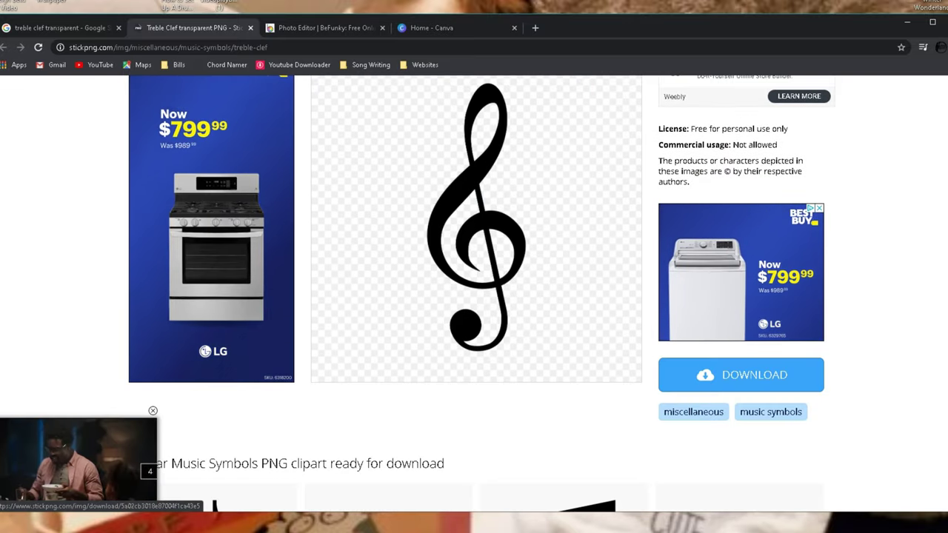
pyautogui.scroll(3, 474, 296)
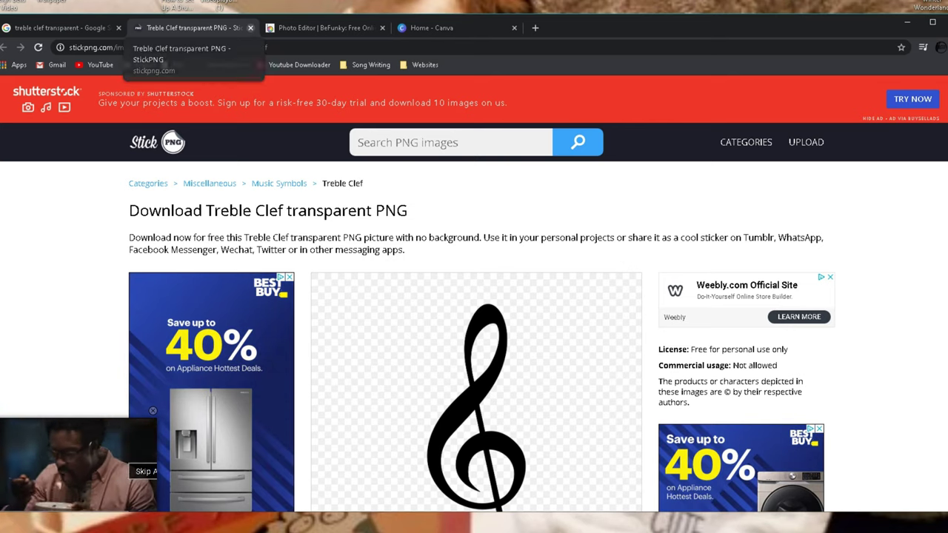
pyautogui.hotkey('ctrl', 'w')
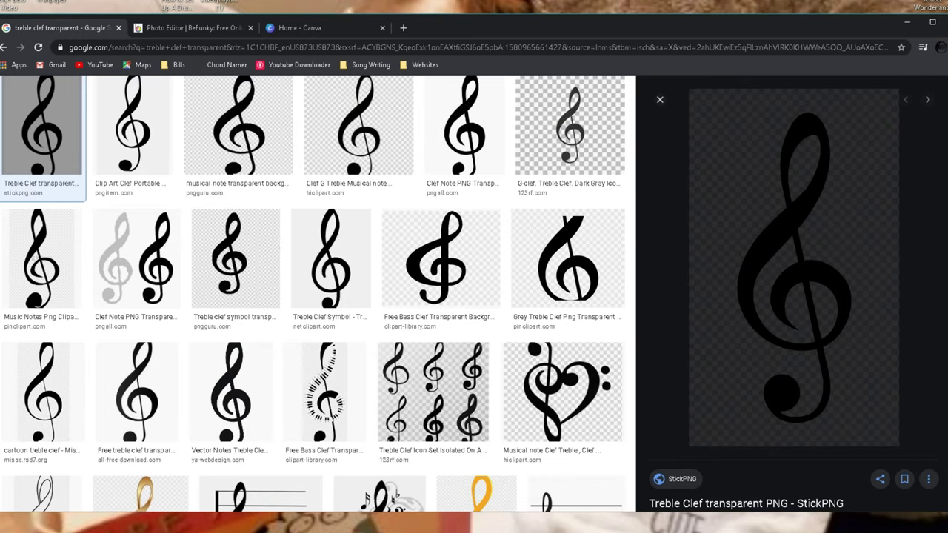
# - Check the file types offered for saving the treble clef image, without saving it, and close the preview
pyautogui.rightClick(775, 276)
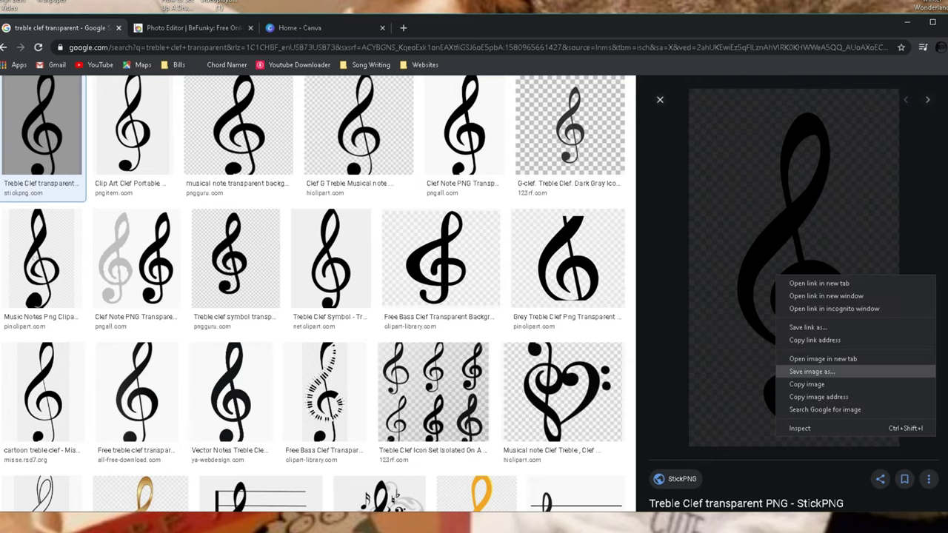
pyautogui.click(812, 372)
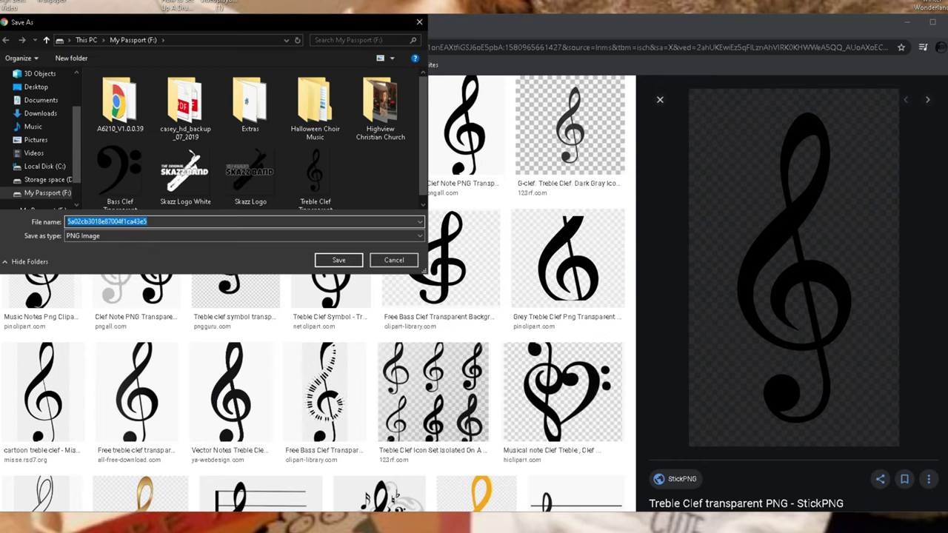
pyautogui.click(244, 235)
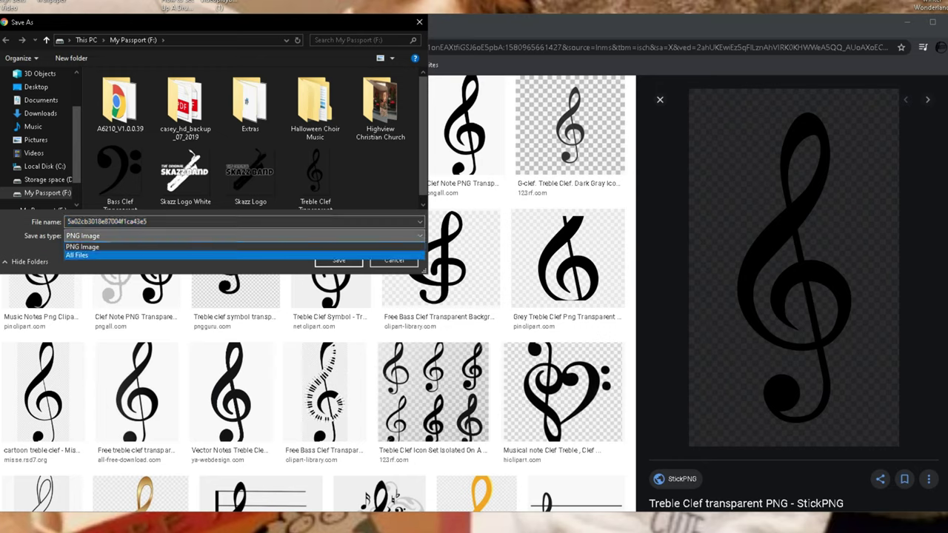
pyautogui.press('Return')
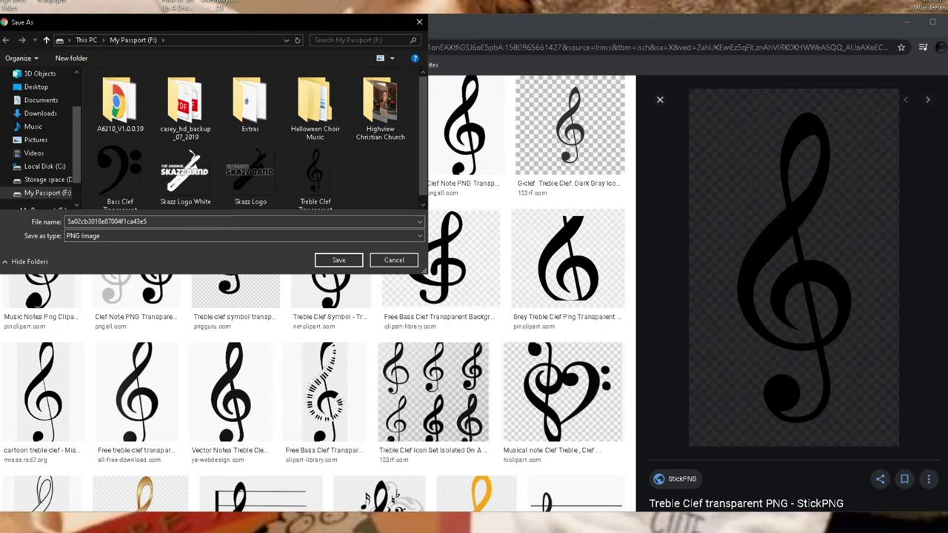
pyautogui.click(394, 259)
pyautogui.click(659, 100)
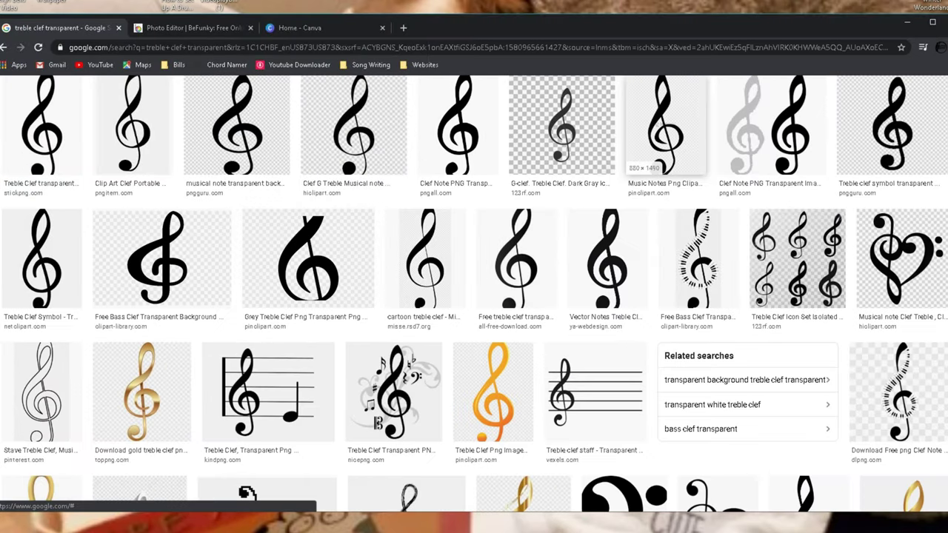
# - Replace the image search with "trumpet transparent"
pyautogui.scroll(3, 659, 111)
pyautogui.moveTo(179, 99); pyautogui.dragTo(44, 99)
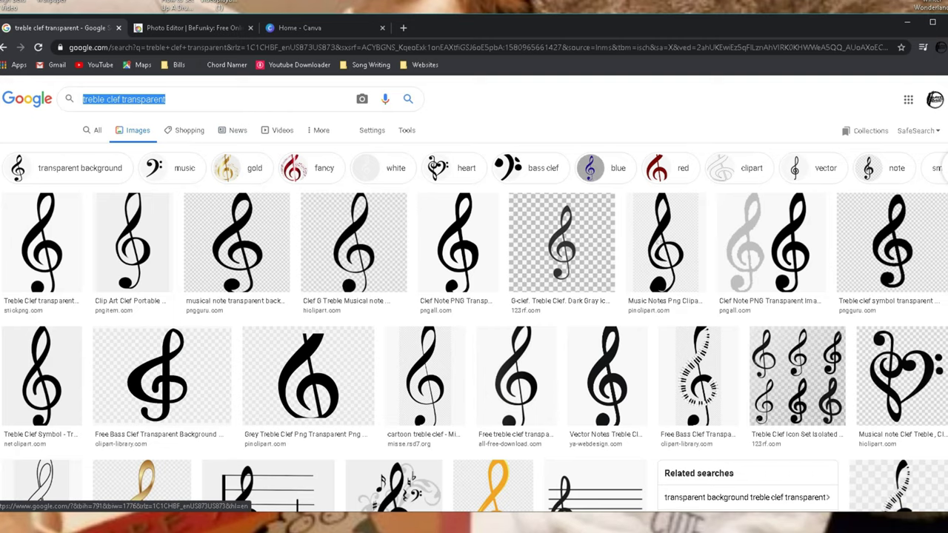
pyautogui.write('Tru')
pyautogui.press('Down')
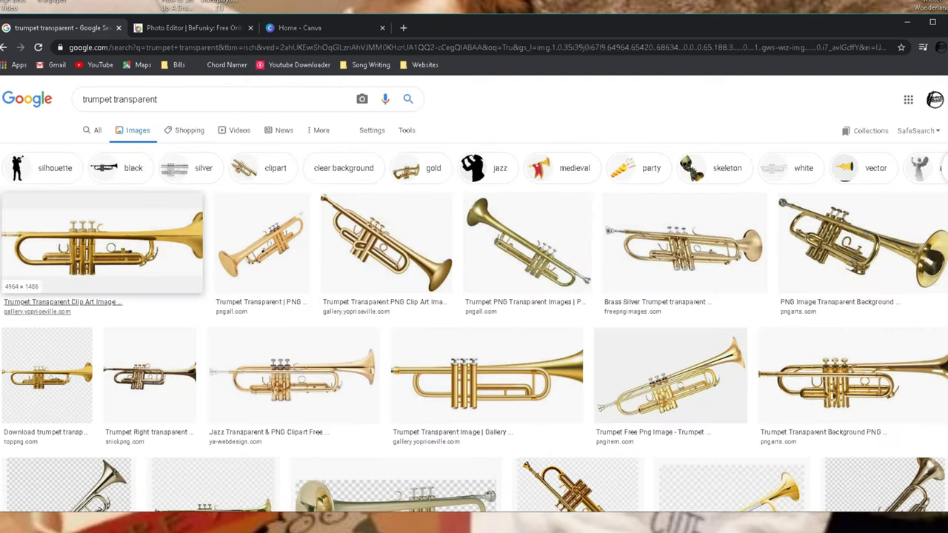
# - Open the source page of the first trumpet result, look over its download options, and close the page
pyautogui.click(101, 245)
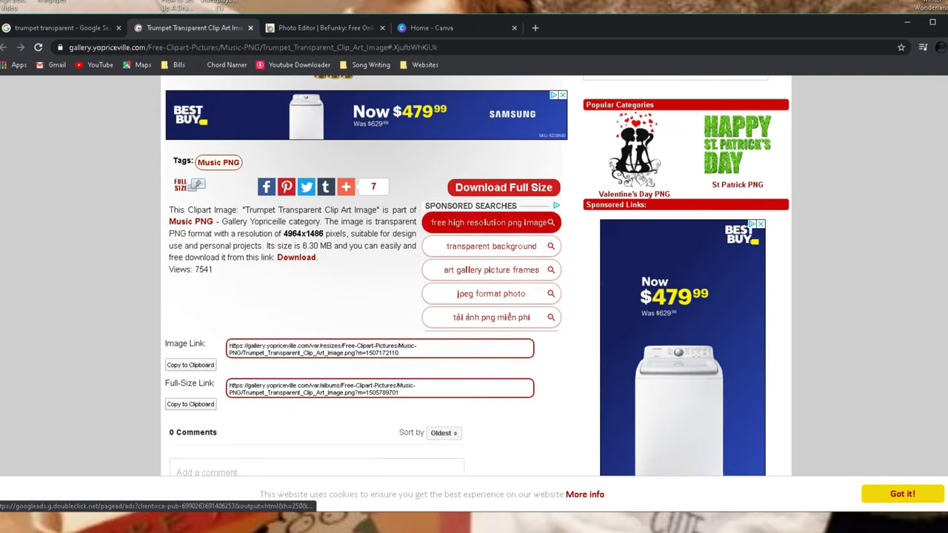
pyautogui.scroll(-3, 489, 251)
pyautogui.scroll(8, 473, 274)
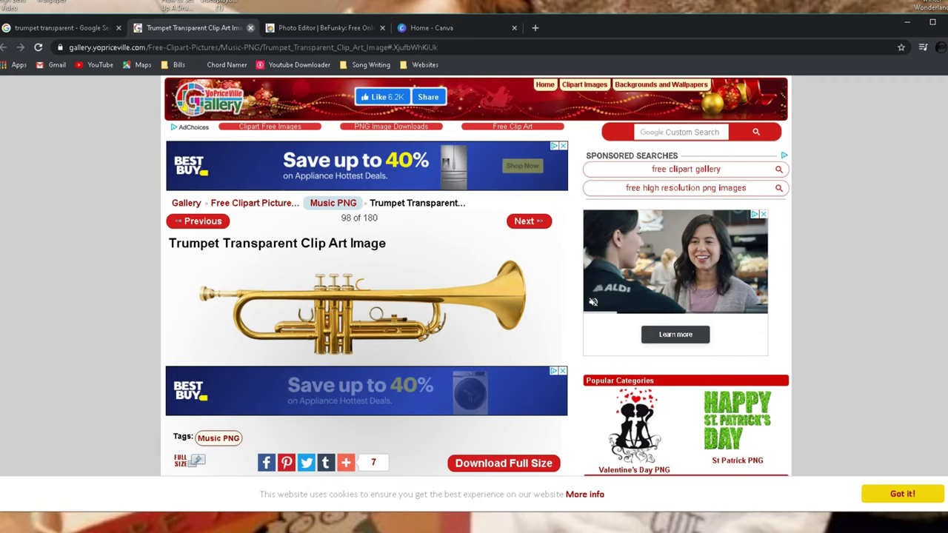
pyautogui.hotkey('ctrl', 'w')
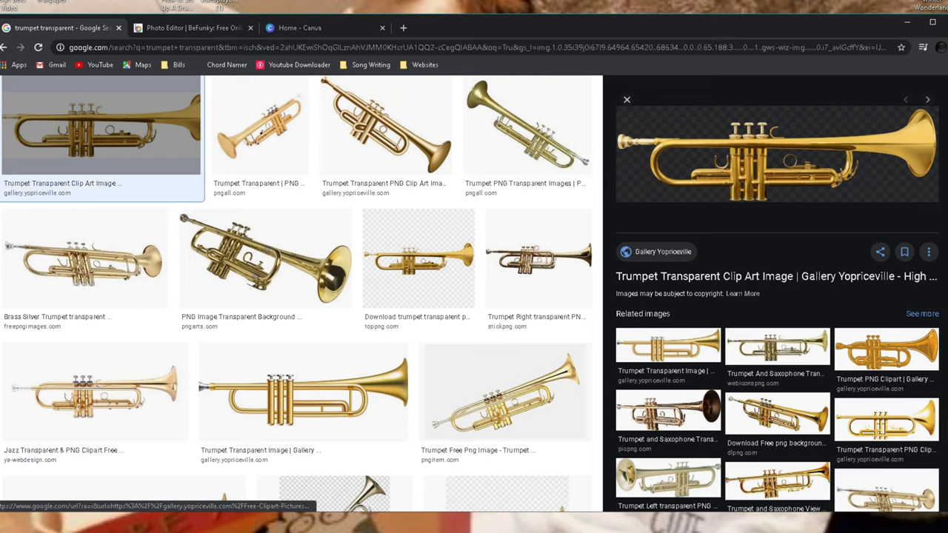
# - Save the previewed Gallery Yopriceville trumpet image as a PNG named "Trumpet Transparent" on the My Passport (F:) drive
pyautogui.rightClick(702, 157)
pyautogui.click(748, 252)
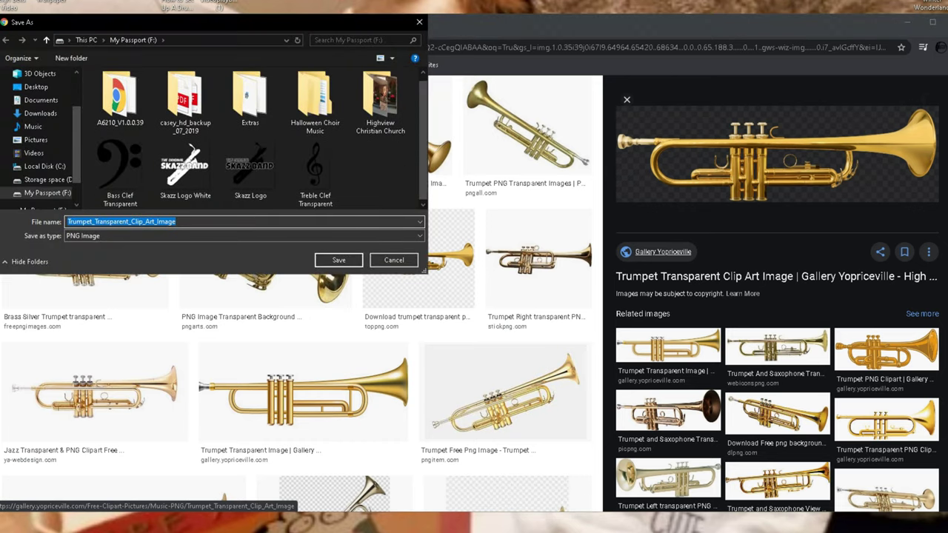
pyautogui.write('Tr')
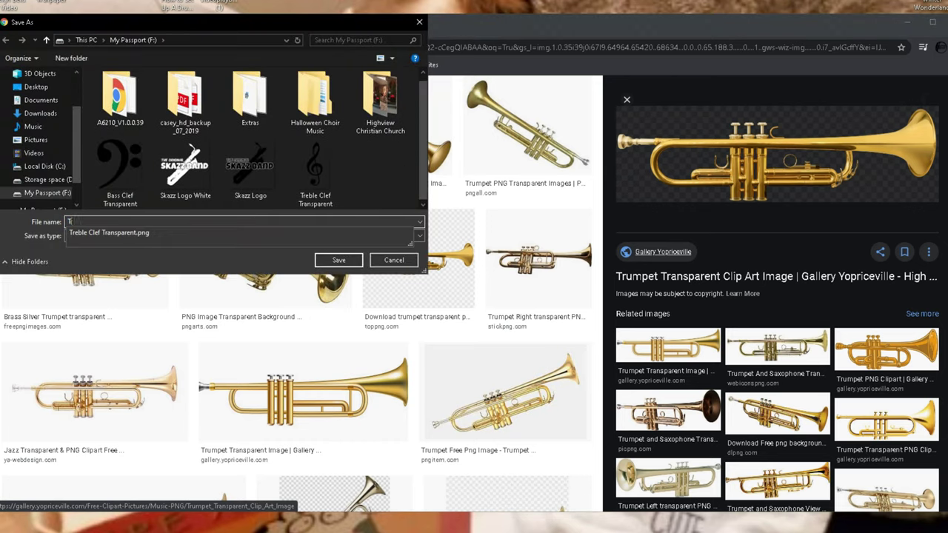
pyautogui.write('umpe')
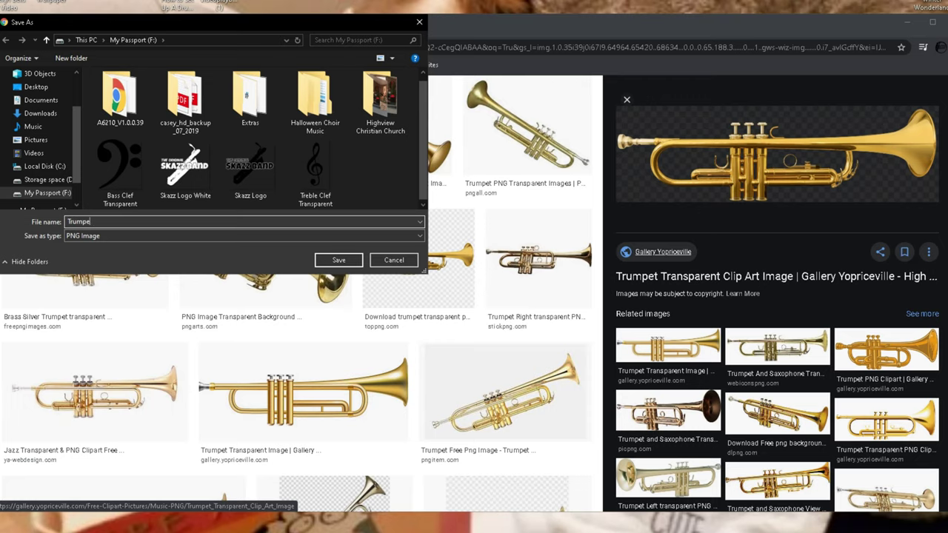
pyautogui.write('t Transparent')
pyautogui.click(338, 260)
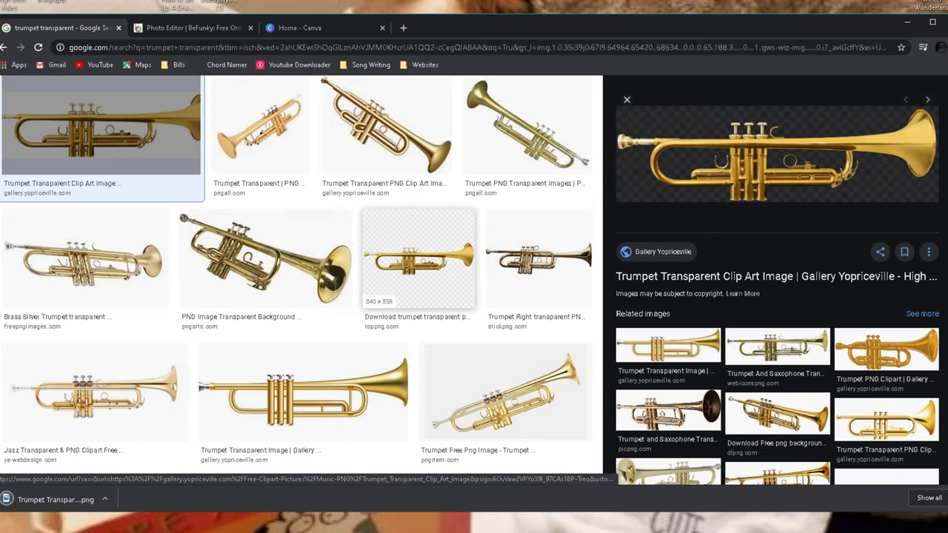
# - Preview the PNG All trumpet result and close the preview
pyautogui.click(259, 126)
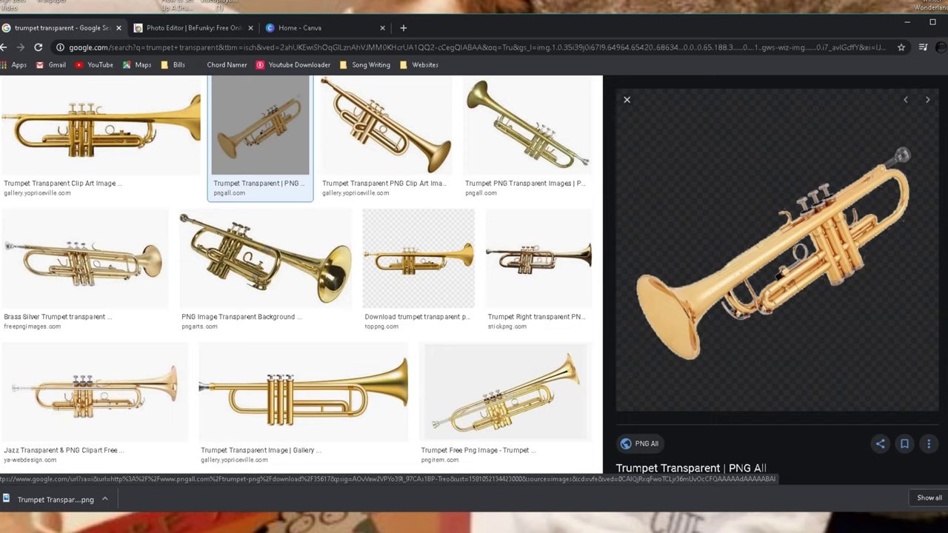
pyautogui.click(627, 100)
pyautogui.scroll(3, 289, 370)
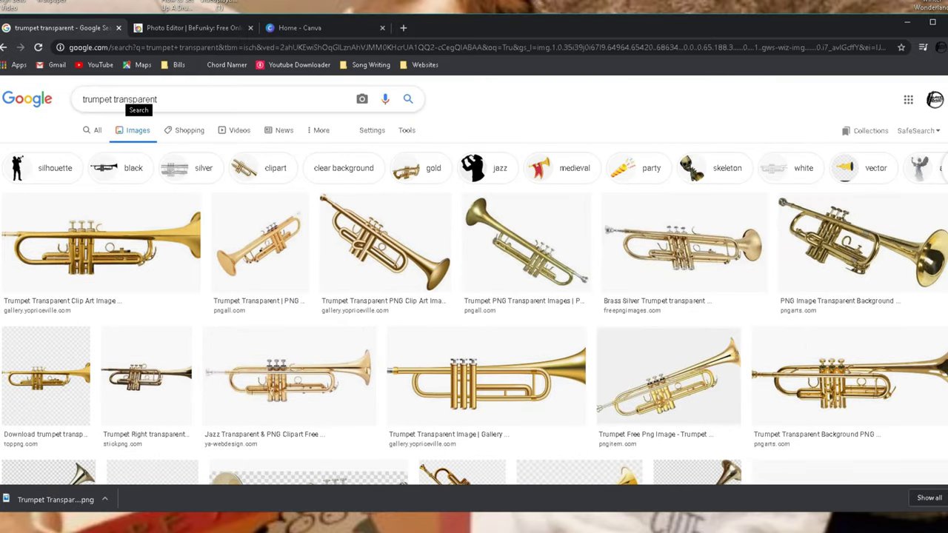
# - Search images for "transparent image" and save the Stack Overflow 100 percent transparent PNG as "Background" on My Passport (F:)
pyautogui.doubleClick(97, 99)
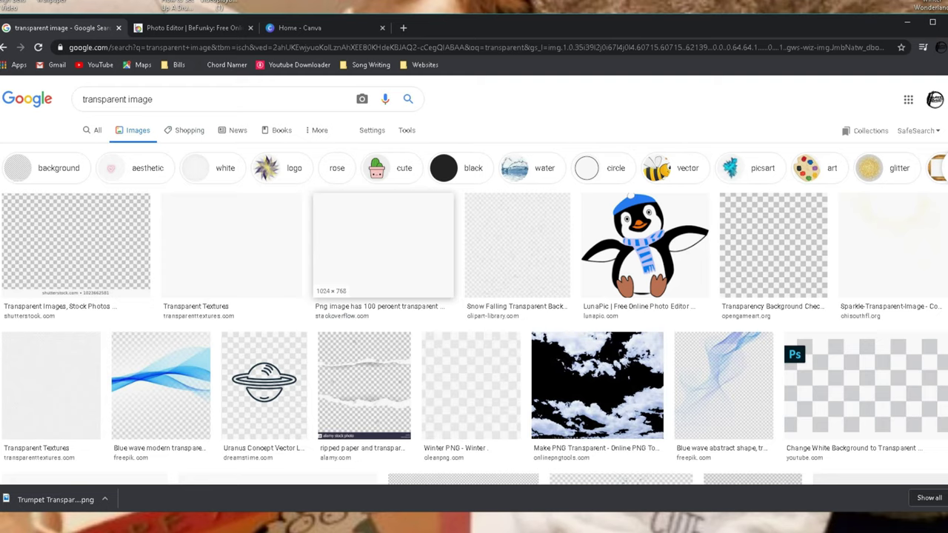
pyautogui.click(382, 244)
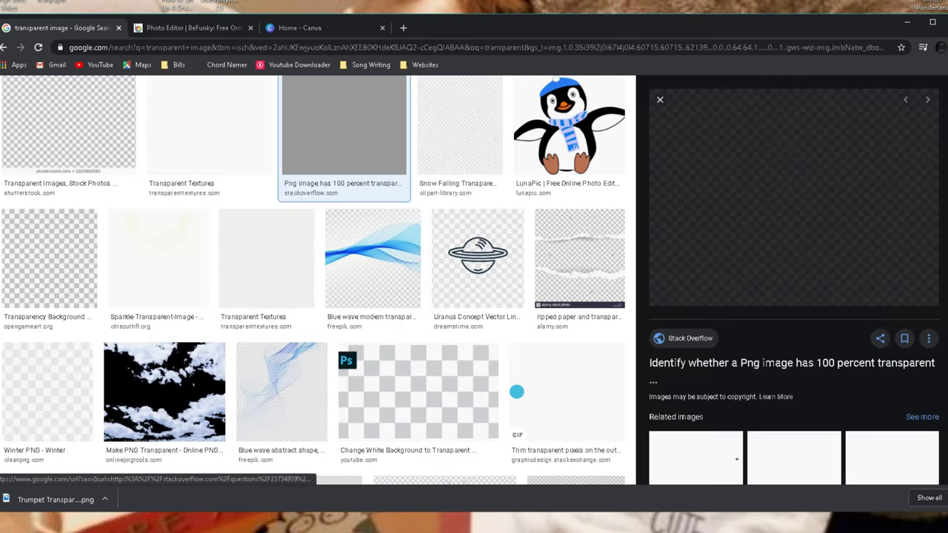
pyautogui.rightClick(830, 199)
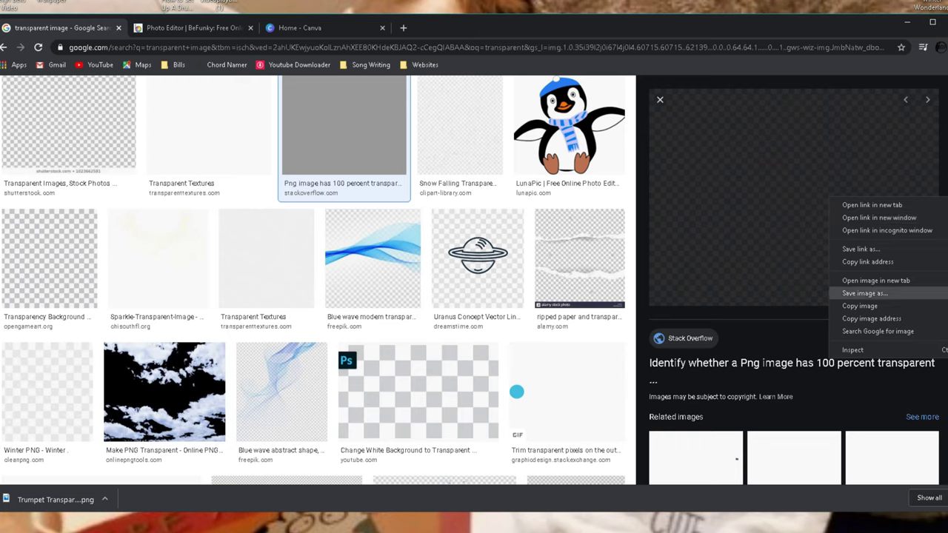
pyautogui.click(864, 293)
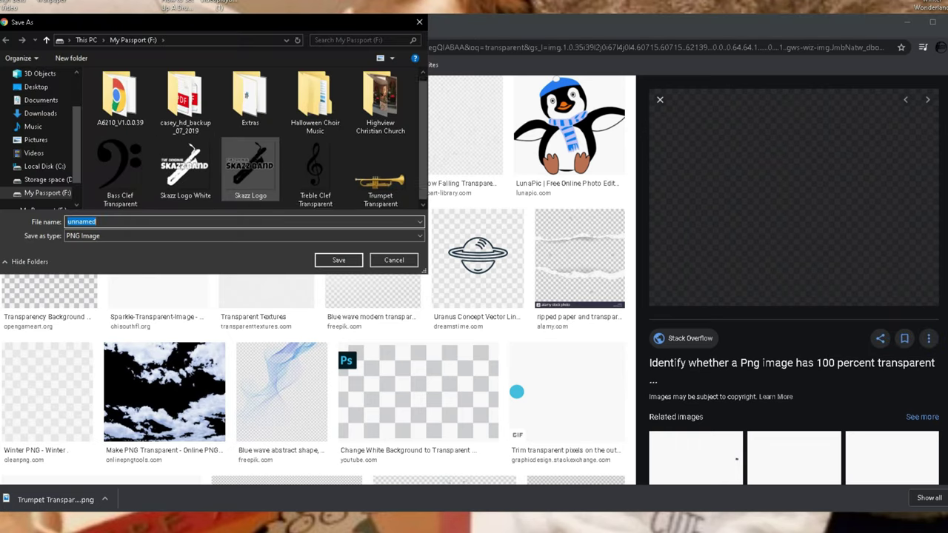
pyautogui.write('Background')
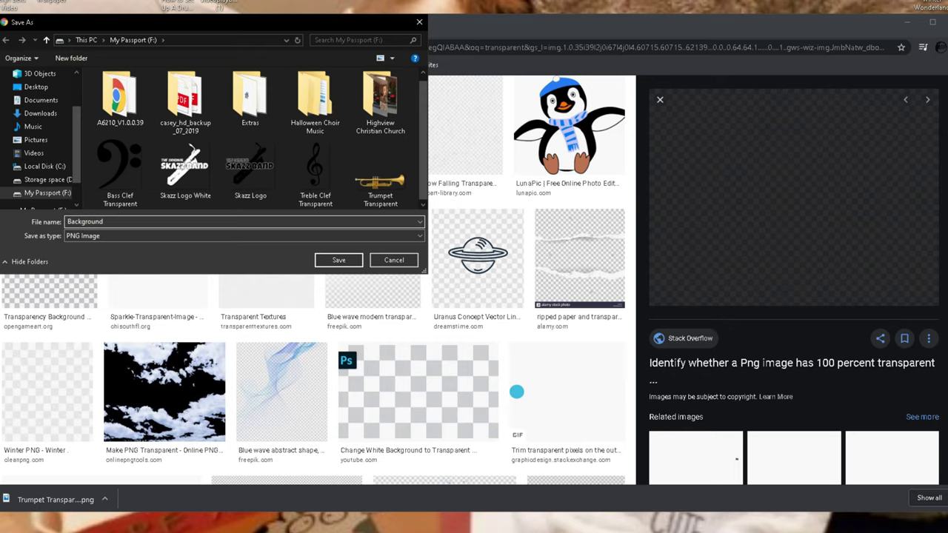
pyautogui.press('Return')
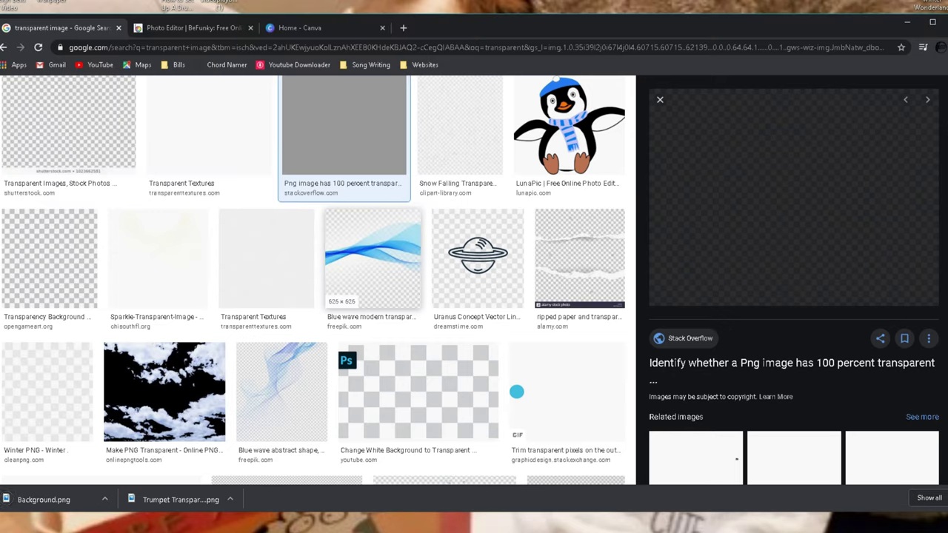
# - Switch to BeFunky, start its Photo Editor, and load the saved Background image
pyautogui.click(189, 28)
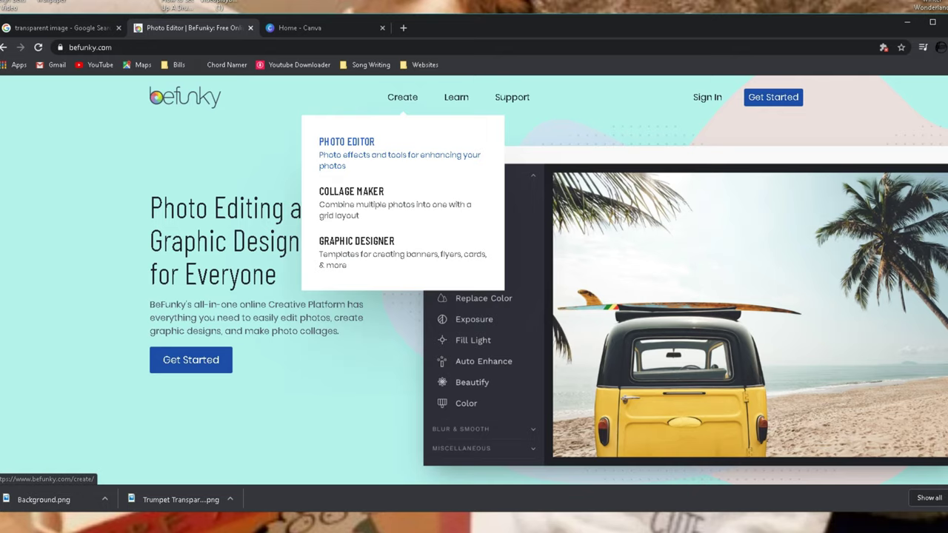
pyautogui.click(348, 148)
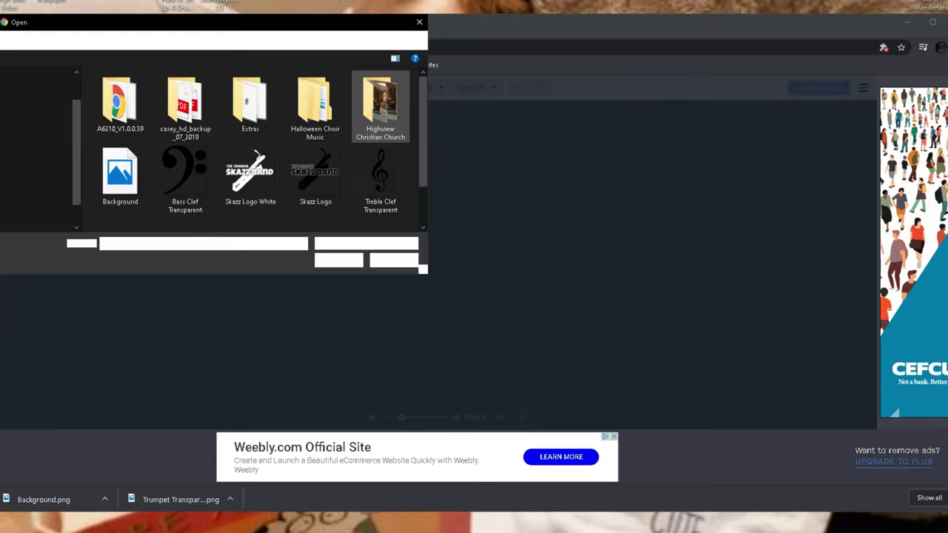
pyautogui.scroll(-1, 177, 174)
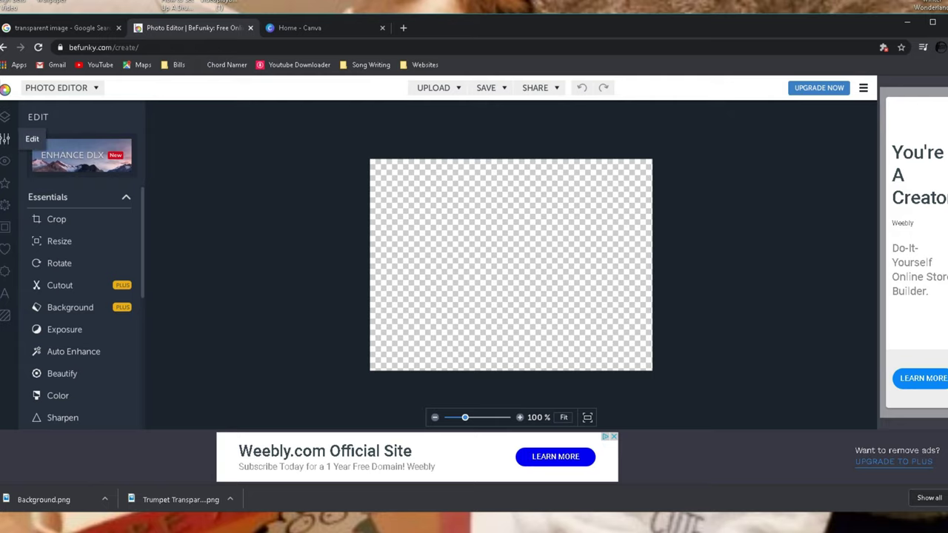
# - Try the Treble Clef Transparent image as an added graphic, enlarging it to almost the canvas height, and delete it
pyautogui.click(4, 248)
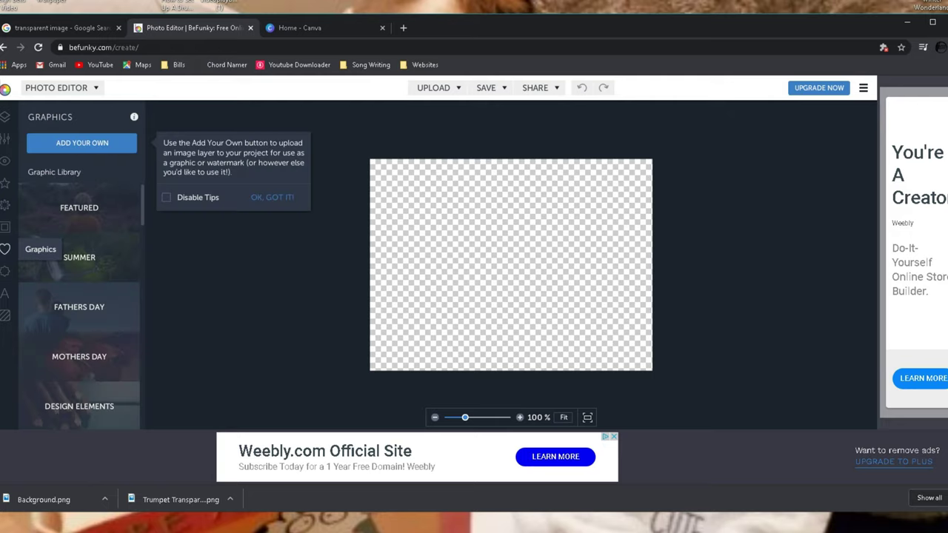
pyautogui.click(81, 143)
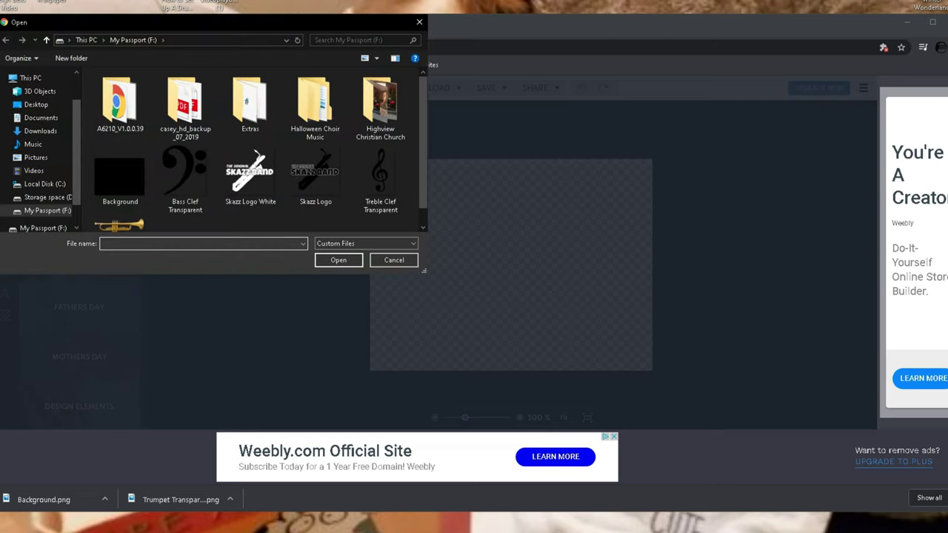
pyautogui.doubleClick(380, 178)
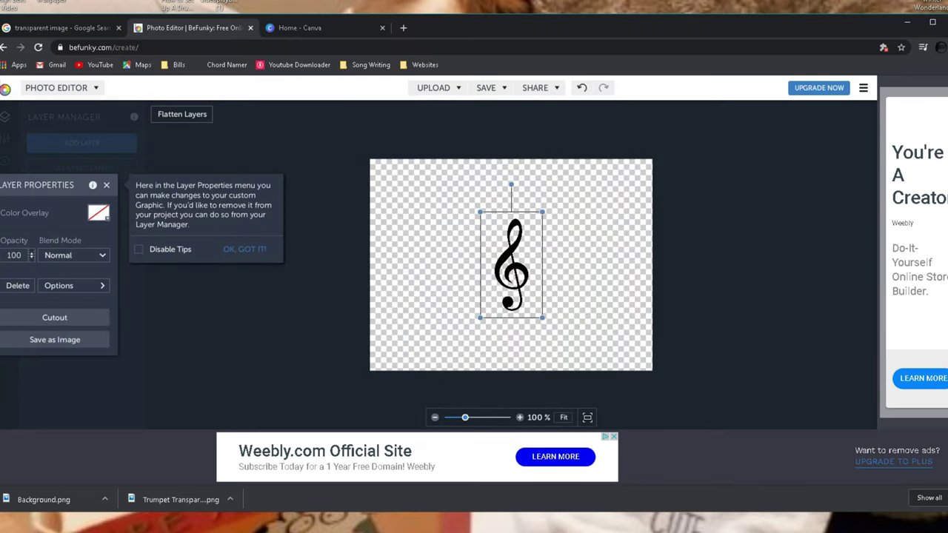
pyautogui.moveTo(511, 265); pyautogui.dragTo(469, 223)
pyautogui.moveTo(501, 276); pyautogui.dragTo(556, 369)
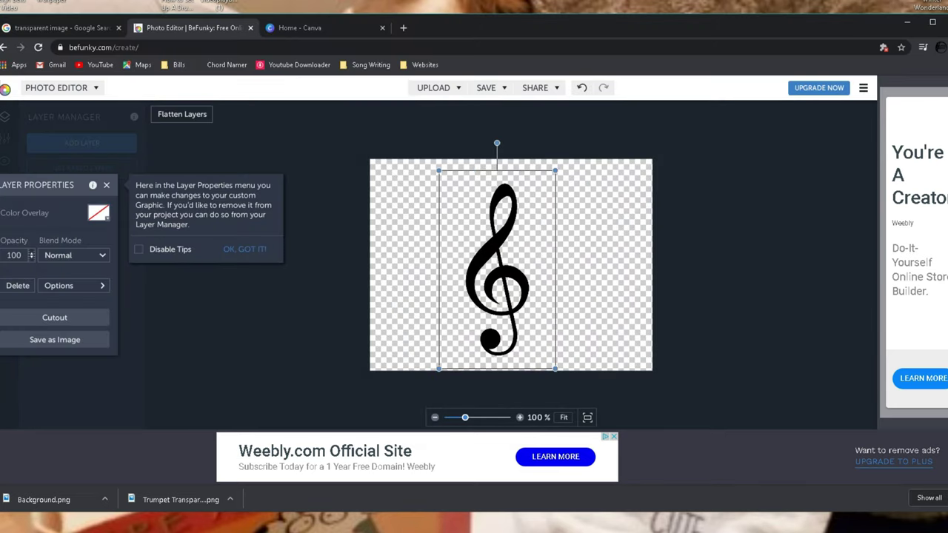
pyautogui.moveTo(497, 270)
pyautogui.mouseDown()
pyautogui.moveTo(443, 232)
pyautogui.moveTo(496, 268)
pyautogui.moveTo(496, 256)
pyautogui.mouseUp()
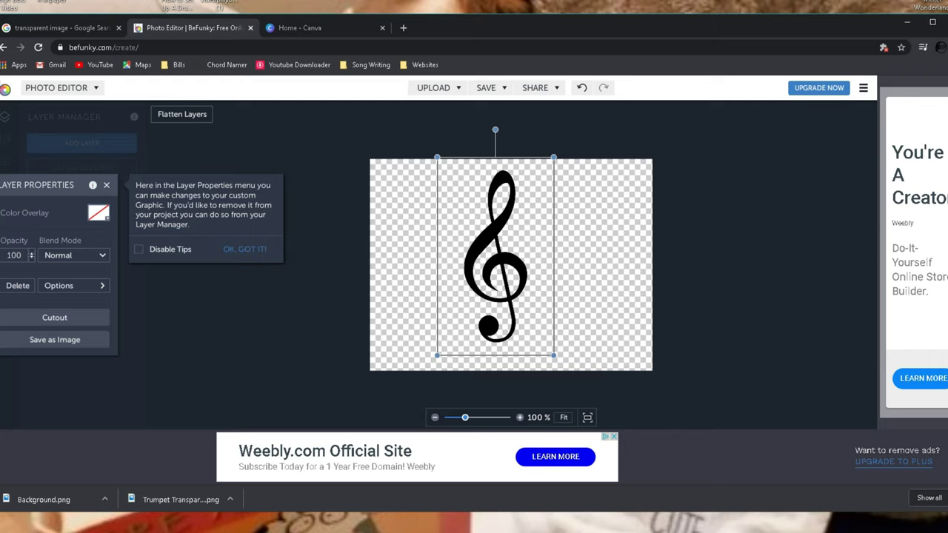
pyautogui.click(18, 285)
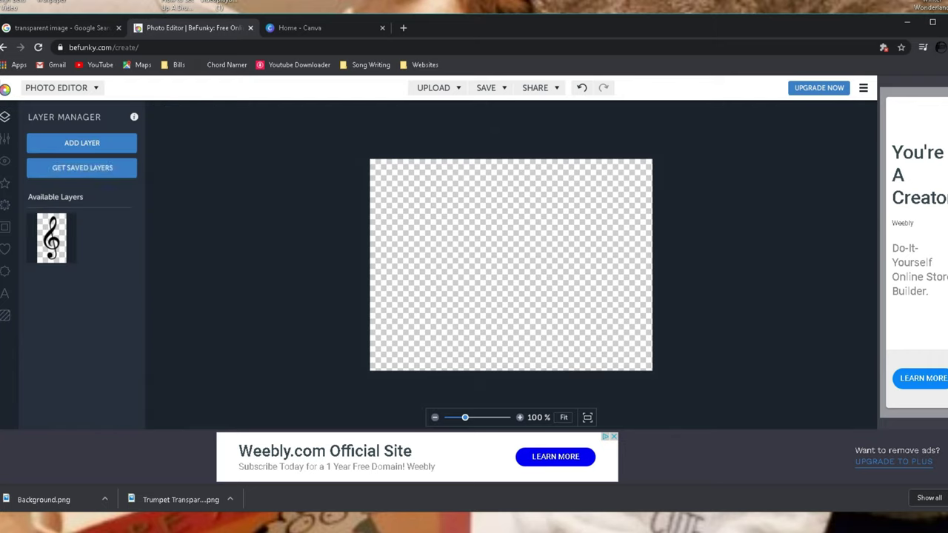
# - Add the Trumpet Transparent image as a graphic and enlarge it to span most of the canvas width
pyautogui.click(5, 249)
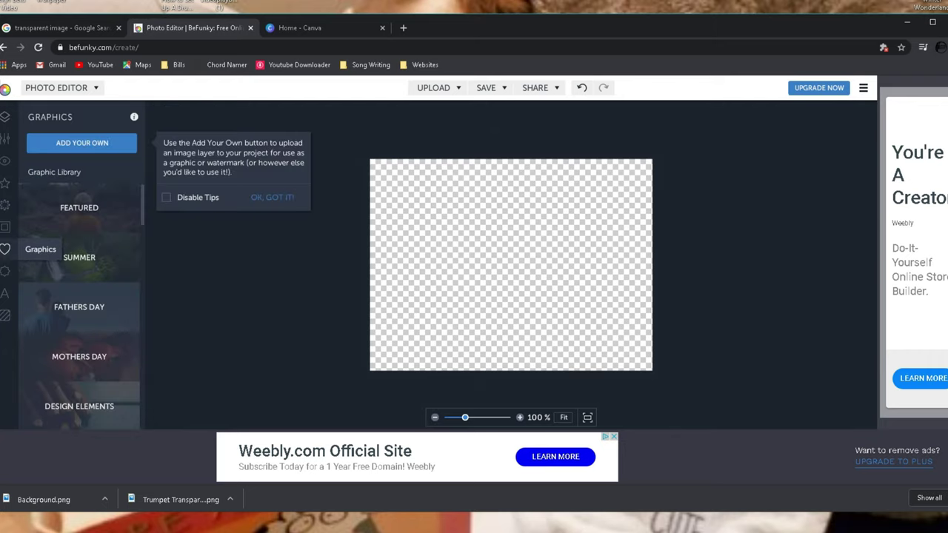
pyautogui.click(82, 142)
pyautogui.click(119, 225)
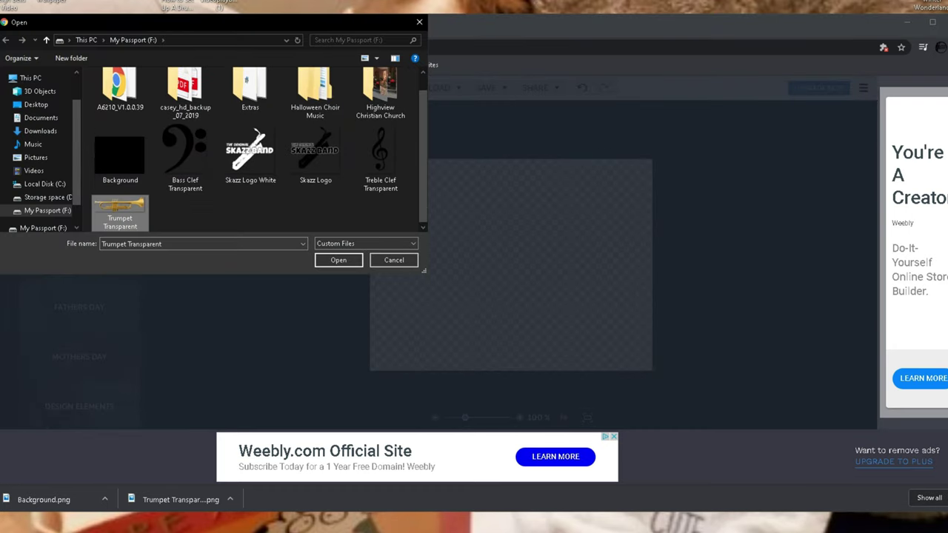
pyautogui.click(338, 260)
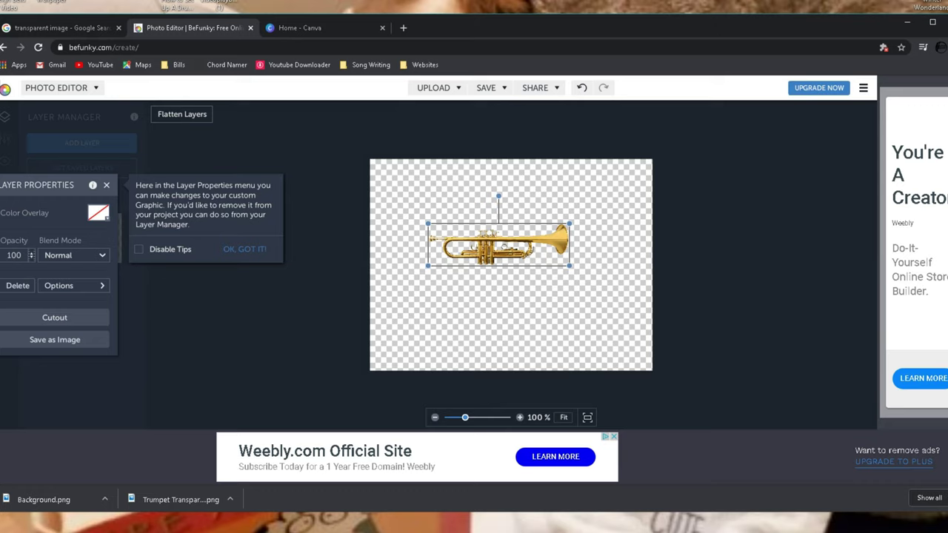
pyautogui.moveTo(569, 266); pyautogui.dragTo(513, 254)
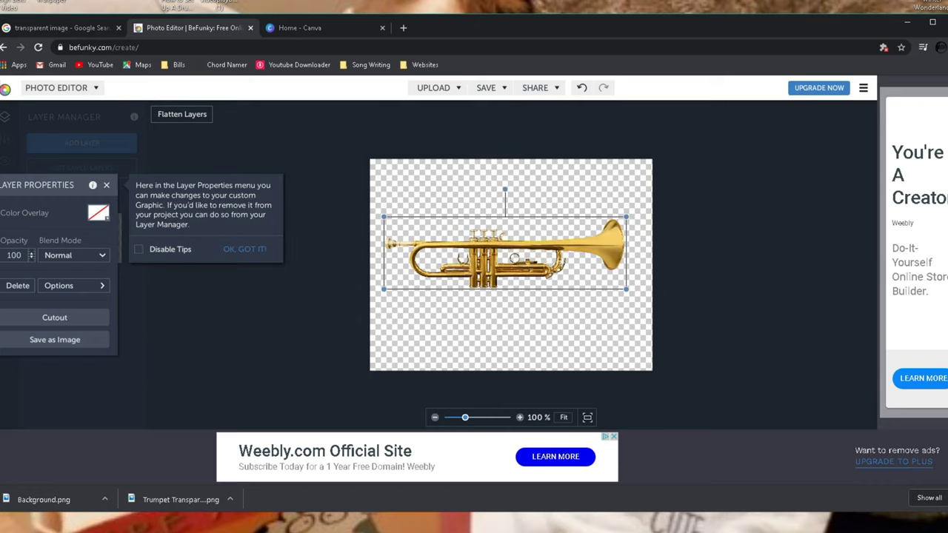
pyautogui.click(518, 329)
pyautogui.click(507, 253)
# - Apply a black #000000 color overlay to the trumpet at an intensity of 100
pyautogui.click(98, 214)
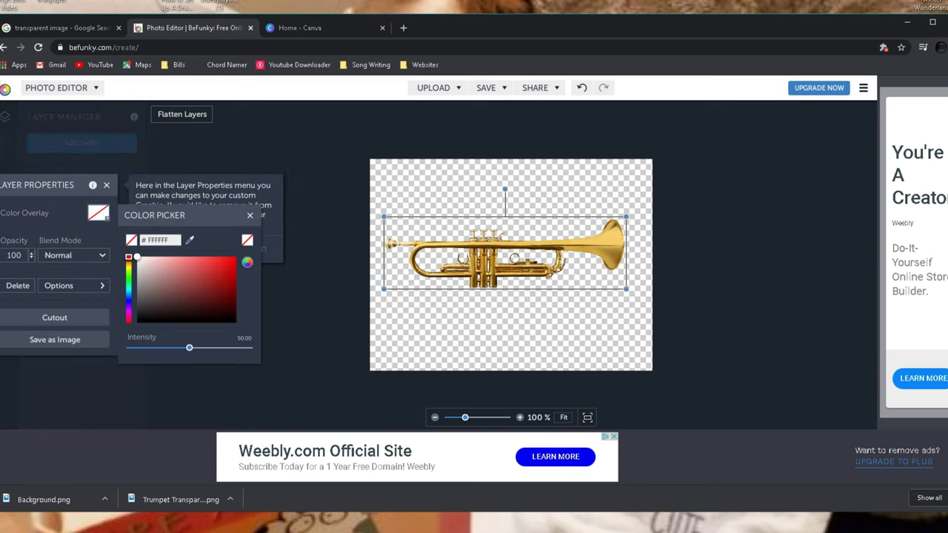
pyautogui.click(519, 329)
pyautogui.click(507, 253)
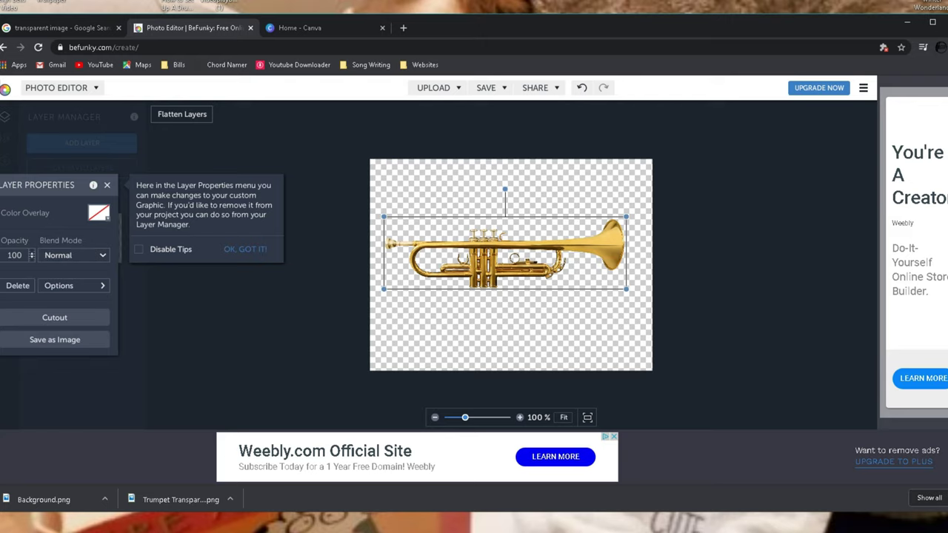
pyautogui.click(99, 213)
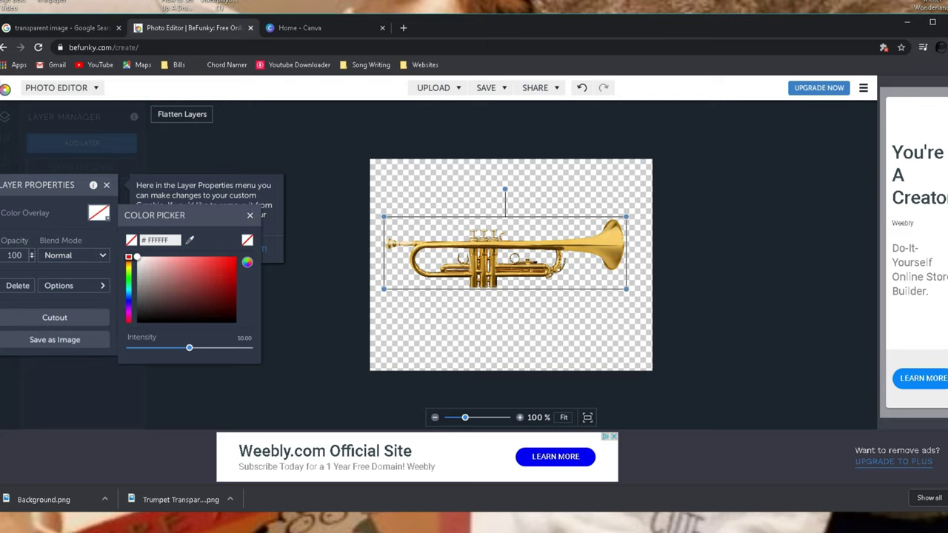
pyautogui.moveTo(136, 257); pyautogui.dragTo(234, 320)
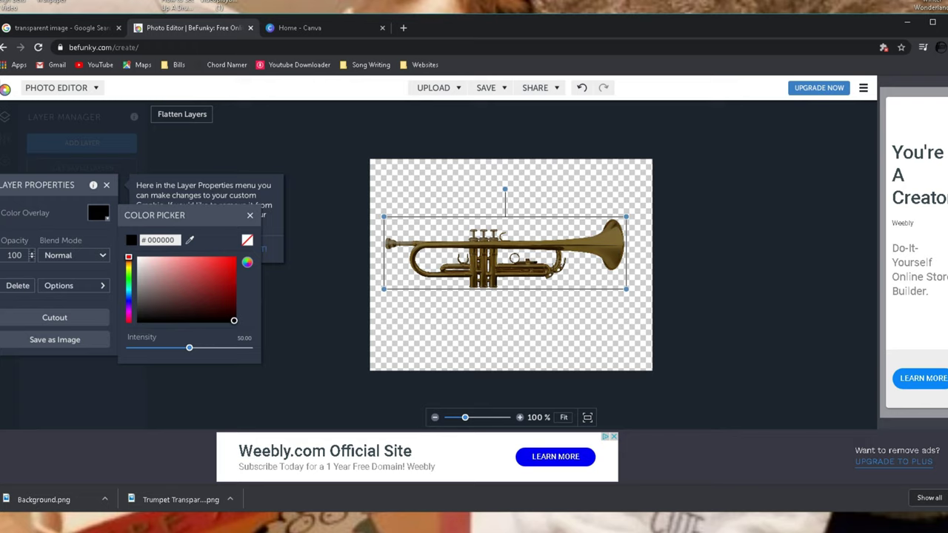
pyautogui.moveTo(189, 347); pyautogui.dragTo(252, 347)
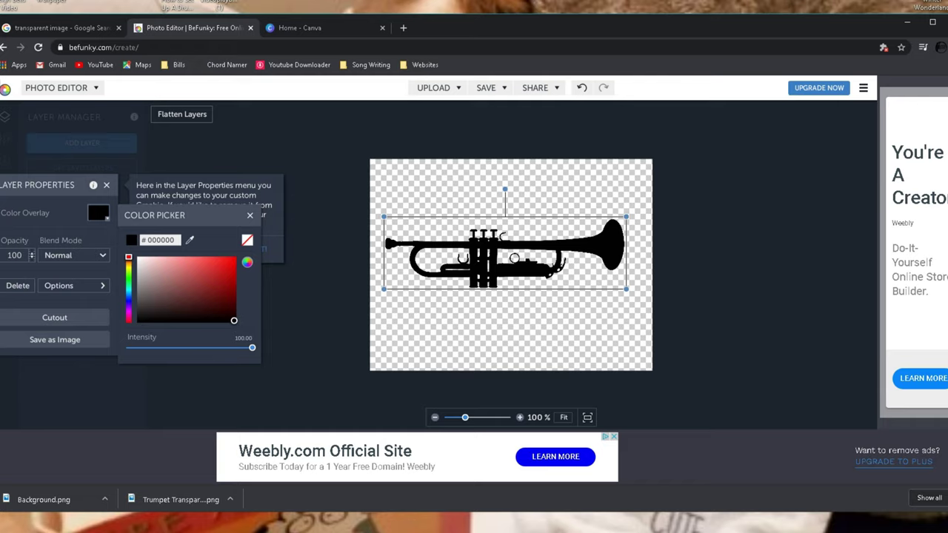
pyautogui.click(511, 333)
# - Rotate the trumpet so its bell tilts upward to the right, and keep it around the middle of the canvas
pyautogui.click(505, 255)
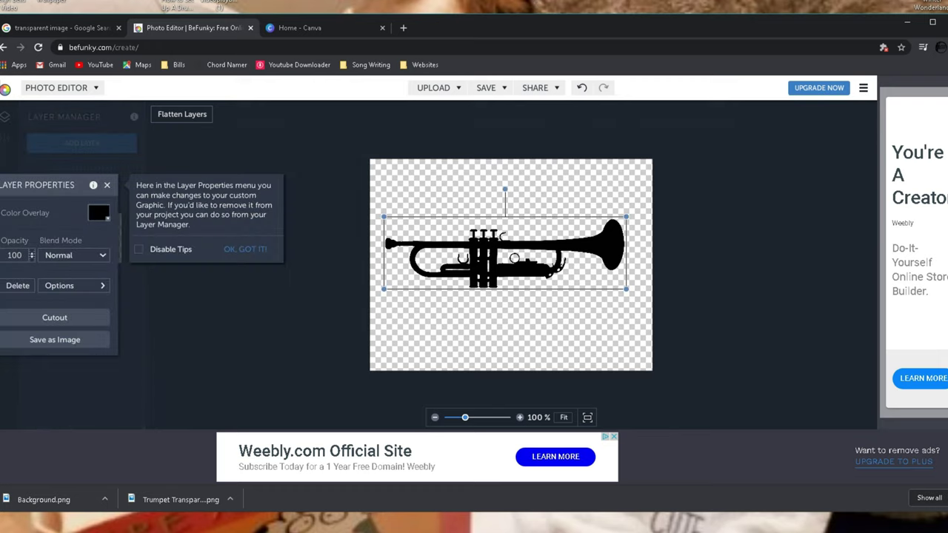
pyautogui.moveTo(504, 189); pyautogui.dragTo(521, 206)
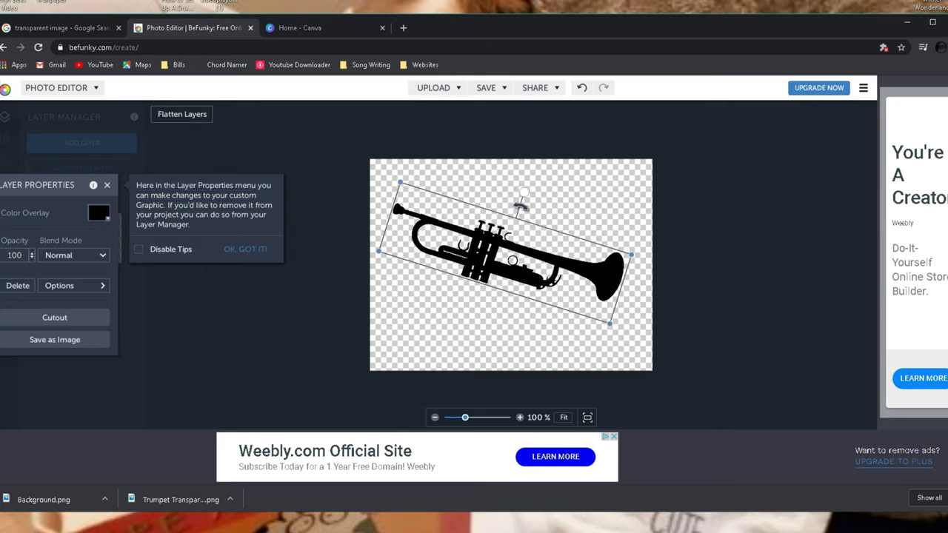
pyautogui.moveTo(507, 255); pyautogui.dragTo(520, 266)
pyautogui.click(520, 265)
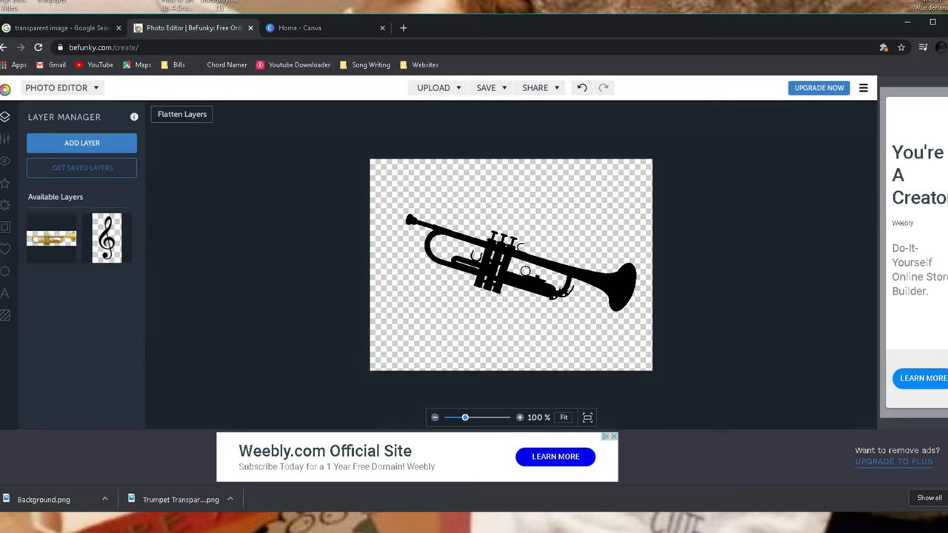
pyautogui.click(519, 266)
pyautogui.moveTo(534, 205); pyautogui.dragTo(492, 206)
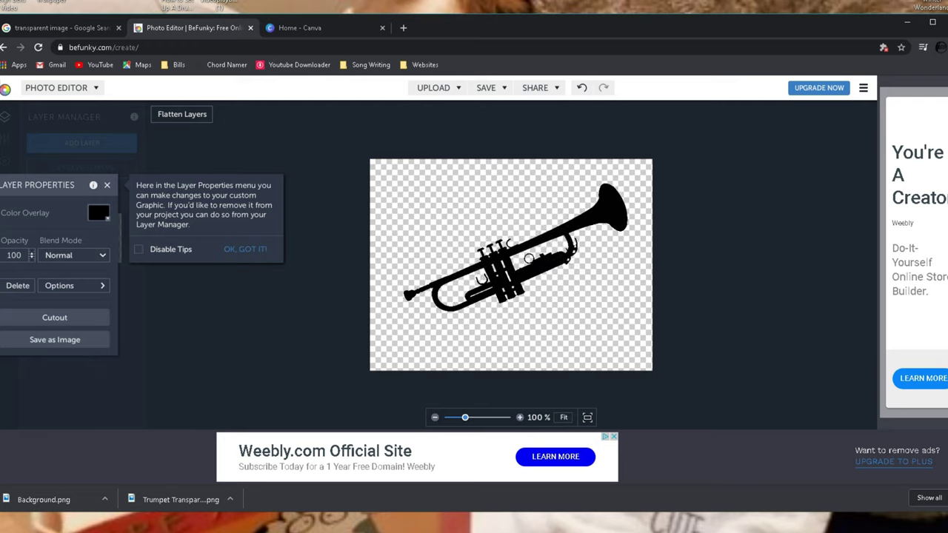
pyautogui.moveTo(520, 262); pyautogui.dragTo(520, 262)
pyautogui.click(585, 319)
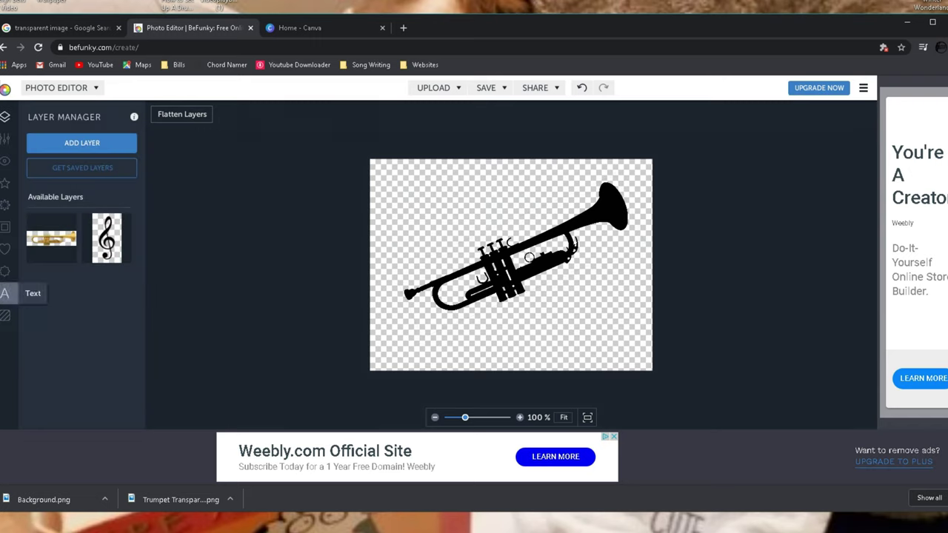
# - Add a text layer from the Oscura preset and move it just above the trumpet's valves
pyautogui.click(4, 293)
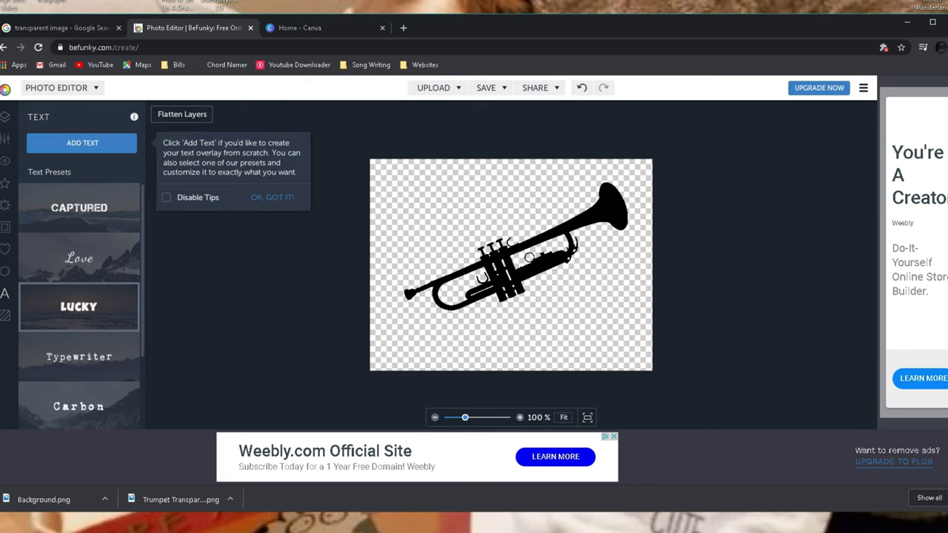
pyautogui.scroll(-3, 78, 326)
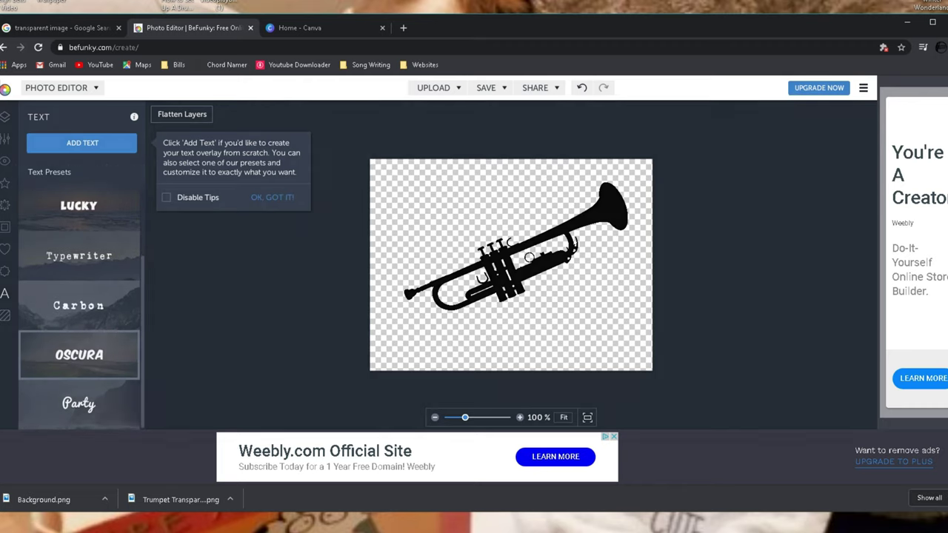
pyautogui.click(79, 354)
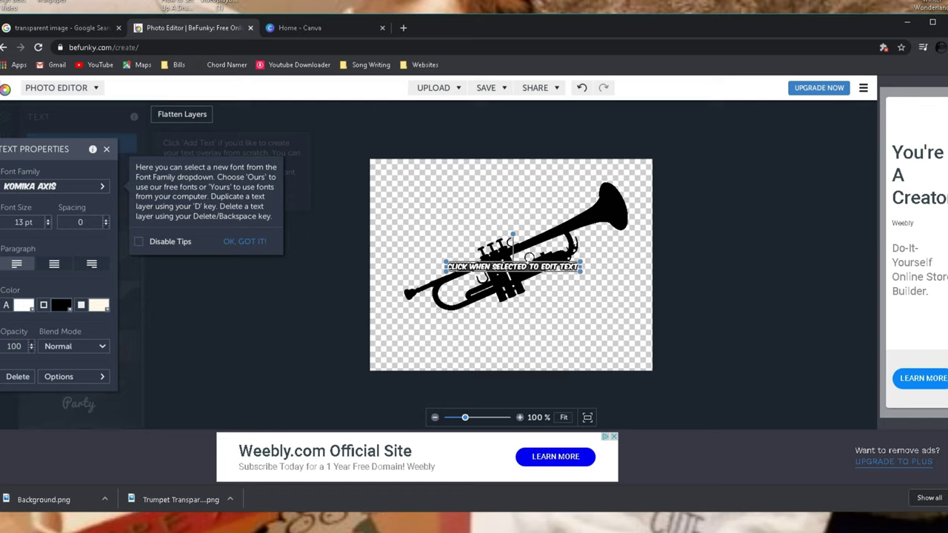
pyautogui.moveTo(513, 267); pyautogui.dragTo(500, 239)
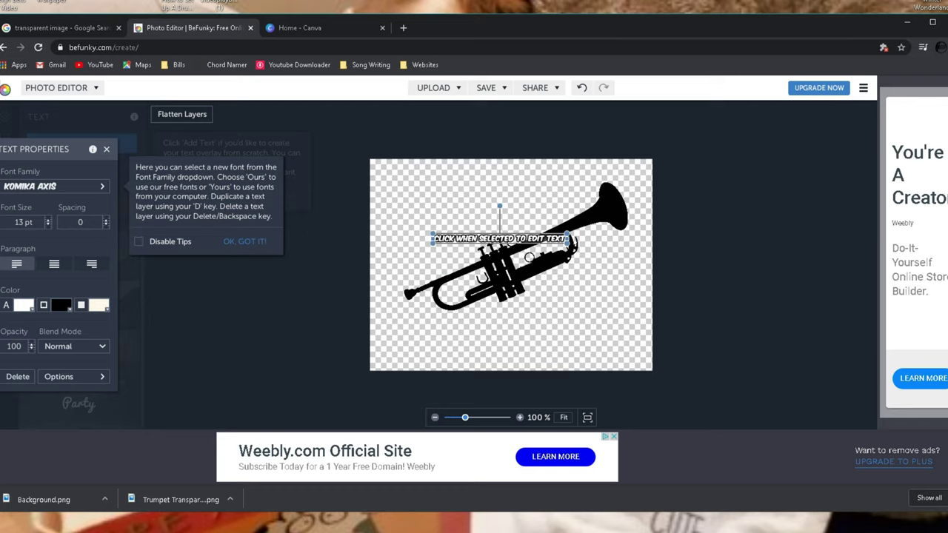
# - Replace the placeholder text with "EASTMORE JR. HIGH"
pyautogui.click(499, 238)
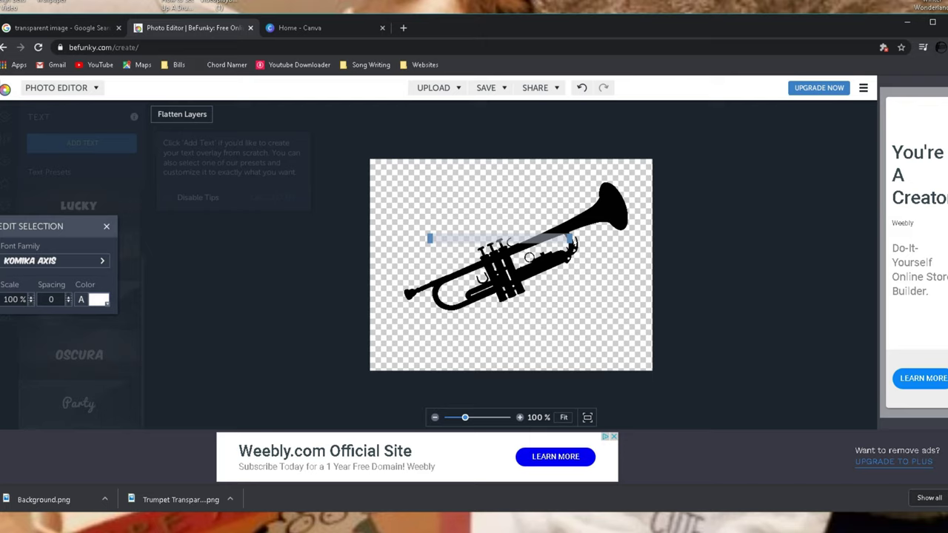
pyautogui.write('Jazz')
pyautogui.write('MORE ')
pyautogui.write('JUNIOR')
pyautogui.write(' HIGH')
pyautogui.press('BackSpace')
pyautogui.press('BackSpace')
pyautogui.press('BackSpace')
pyautogui.press('BackSpace')
pyautogui.press('BackSpace')
pyautogui.write('.')
pyautogui.click(518, 274)
# - Enlarge the EASTMORE JR. HIGH text to 30 pt and place it above the trumpet's valves
pyautogui.click(471, 238)
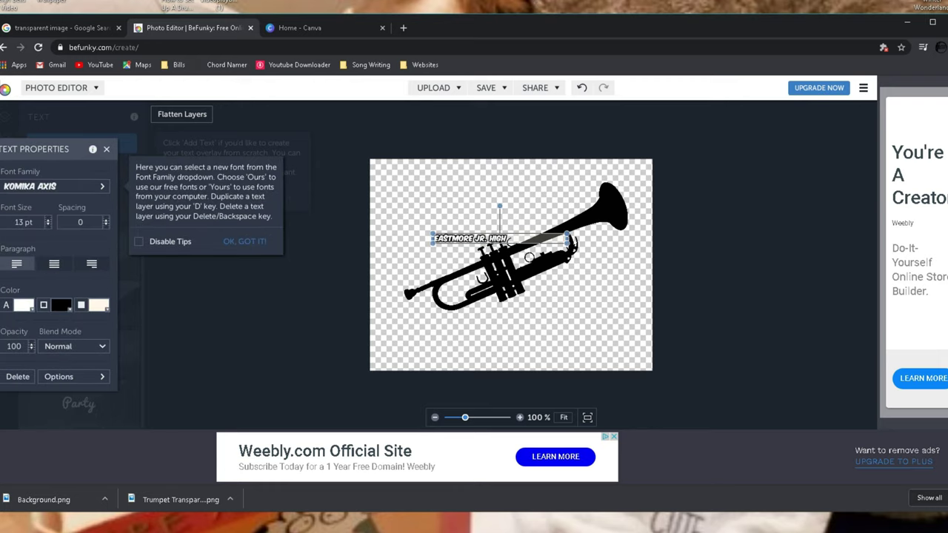
pyautogui.moveTo(567, 243); pyautogui.dragTo(613, 221)
pyautogui.moveTo(490, 227)
pyautogui.mouseDown()
pyautogui.moveTo(484, 212)
pyautogui.moveTo(492, 224)
pyautogui.mouseUp()
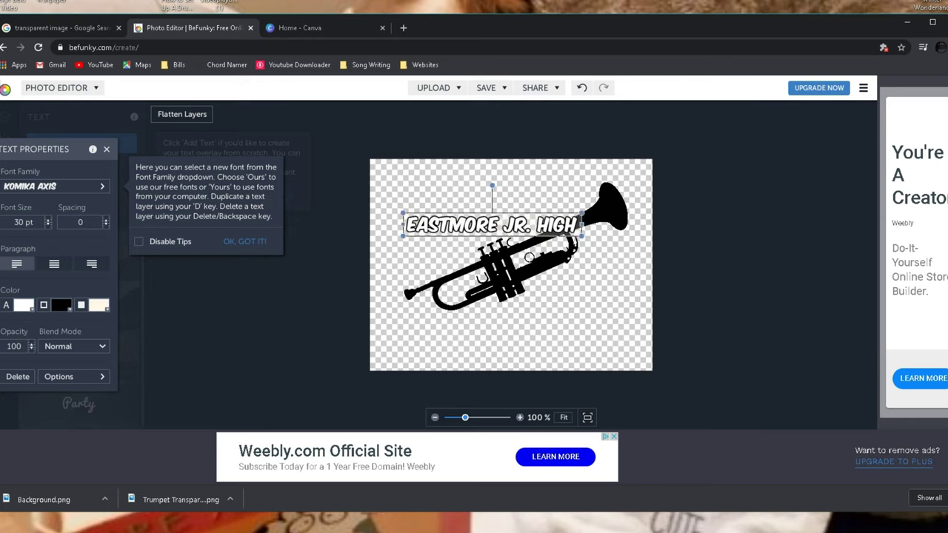
pyautogui.click(529, 257)
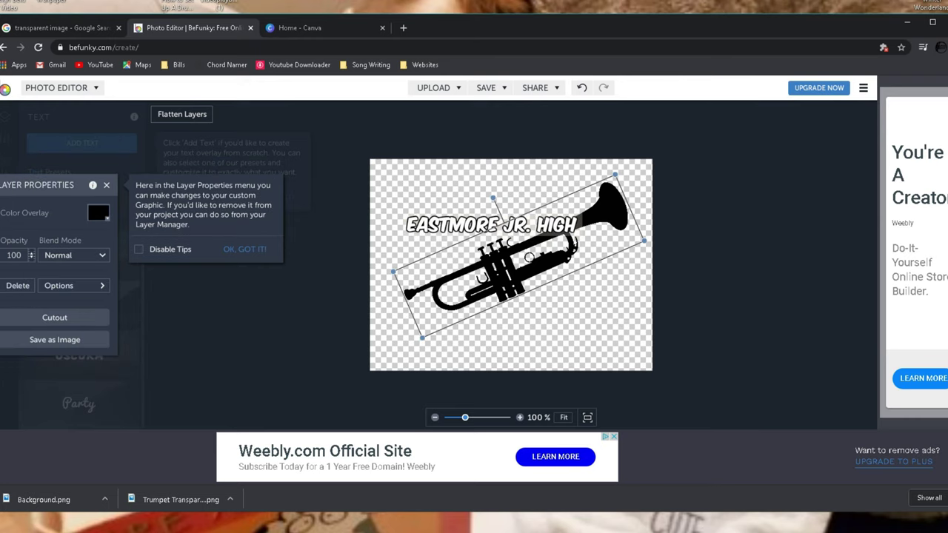
# - Remove the background color from the EASTMORE JR. HIGH text
pyautogui.click(505, 226)
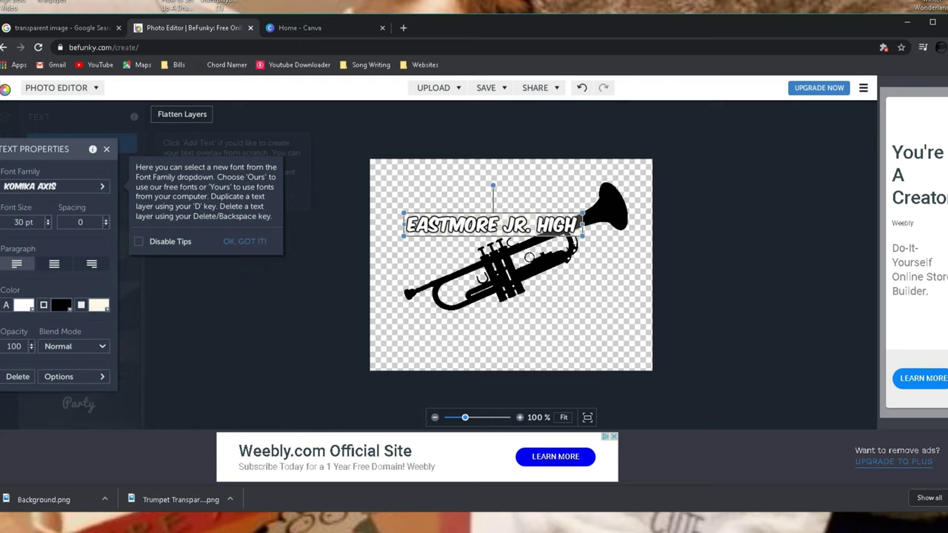
pyautogui.click(99, 305)
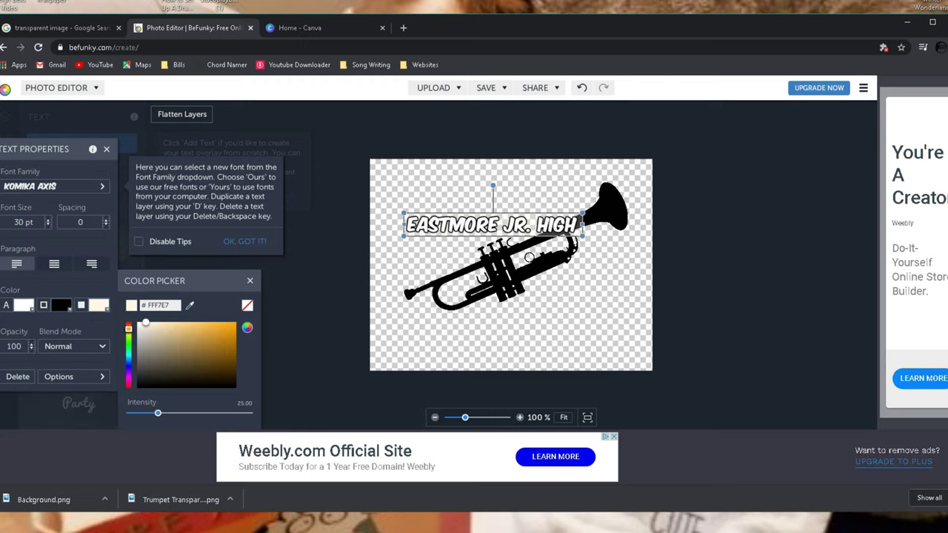
pyautogui.click(247, 305)
pyautogui.click(106, 149)
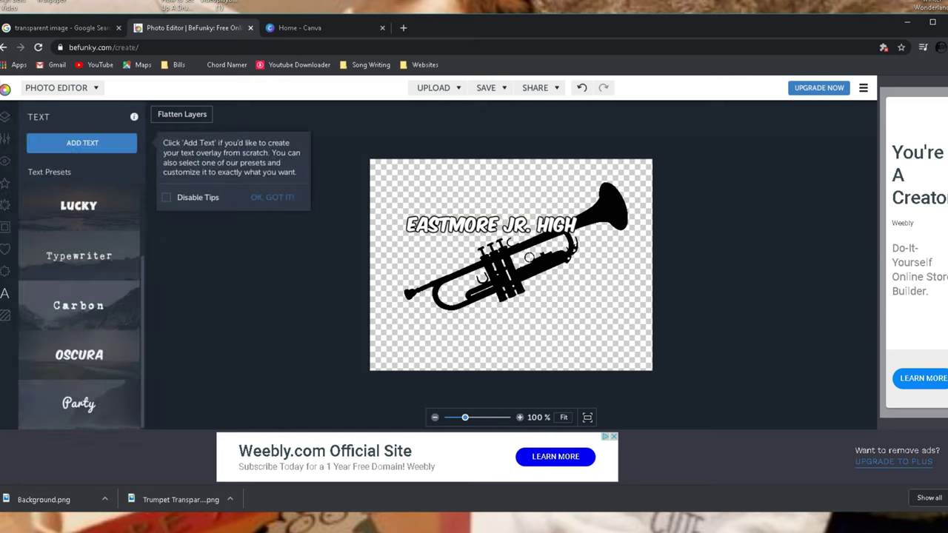
# - Set the fill color of the EASTMORE JR. HIGH text to black #000000
pyautogui.click(491, 224)
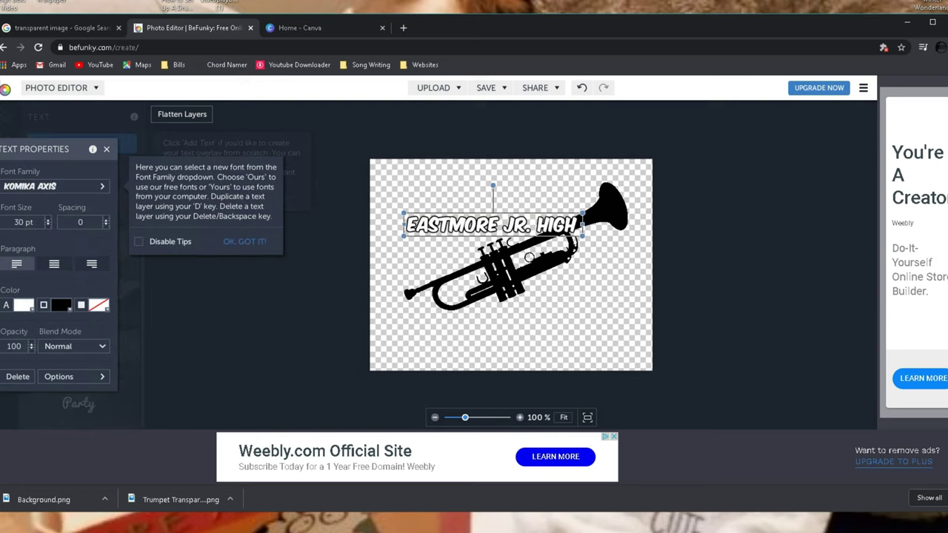
pyautogui.click(24, 305)
pyautogui.click(159, 385)
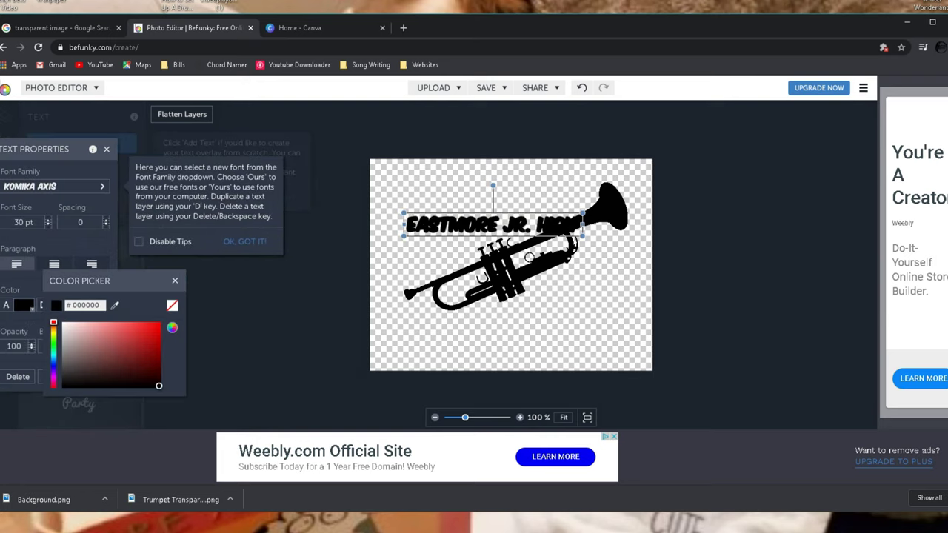
pyautogui.click(175, 280)
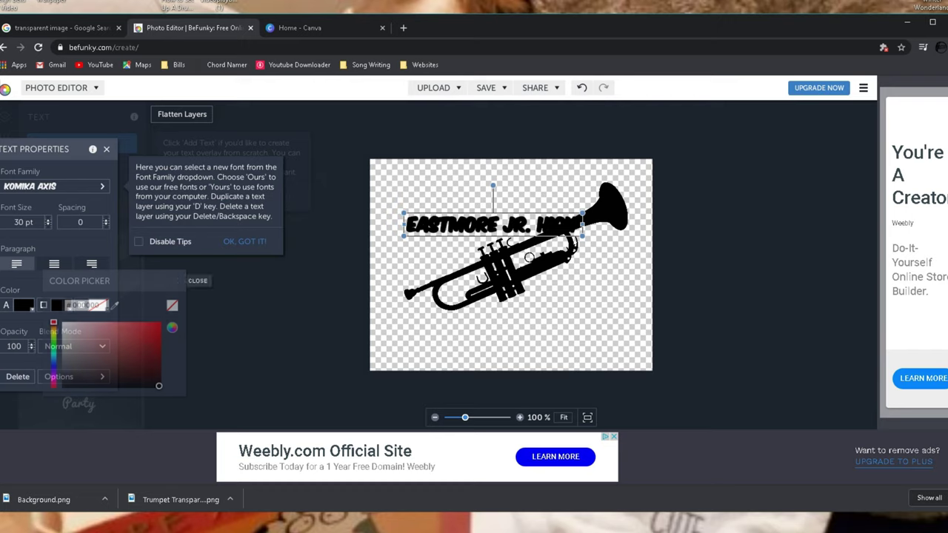
# - Set the outline color of the EASTMORE JR. HIGH text to white and move the text just above the trumpet's valves
pyautogui.click(61, 305)
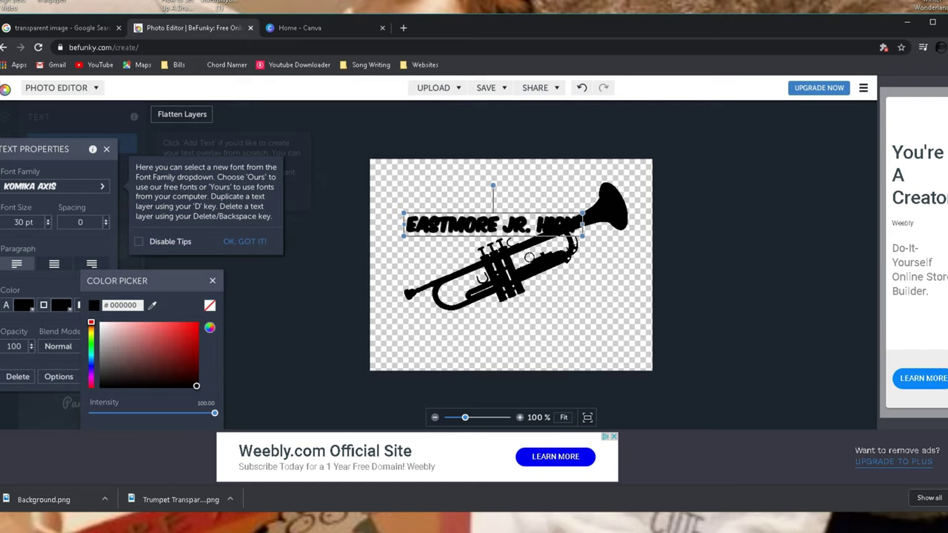
pyautogui.click(100, 322)
pyautogui.click(212, 280)
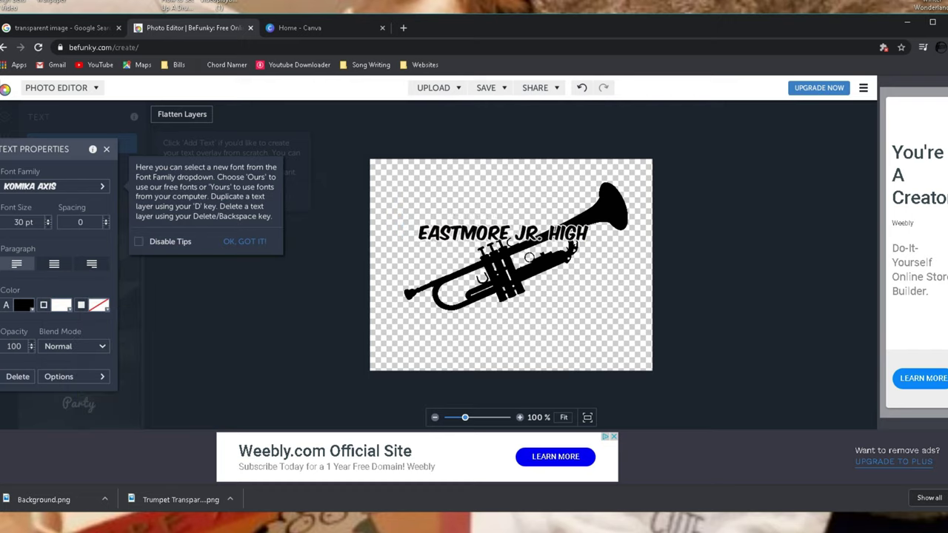
pyautogui.moveTo(503, 233); pyautogui.dragTo(494, 222)
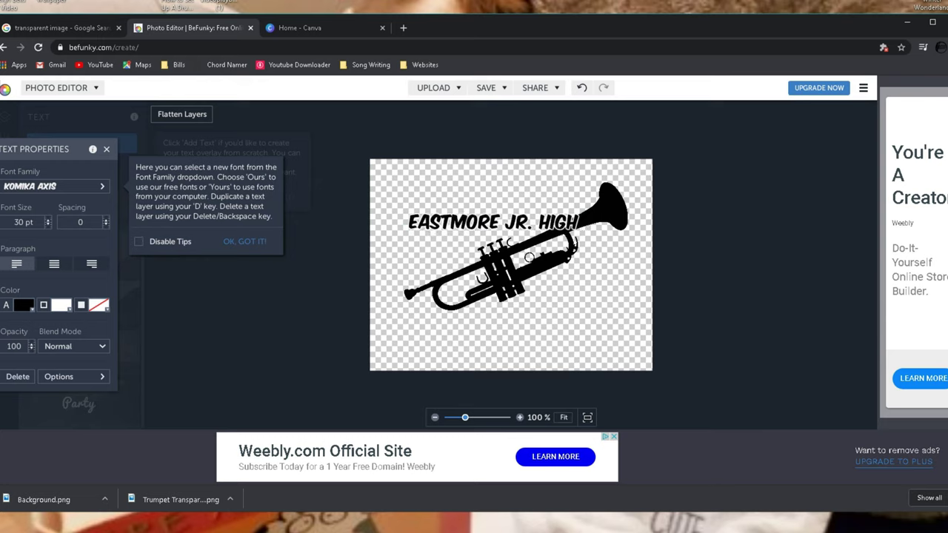
pyautogui.click(528, 257)
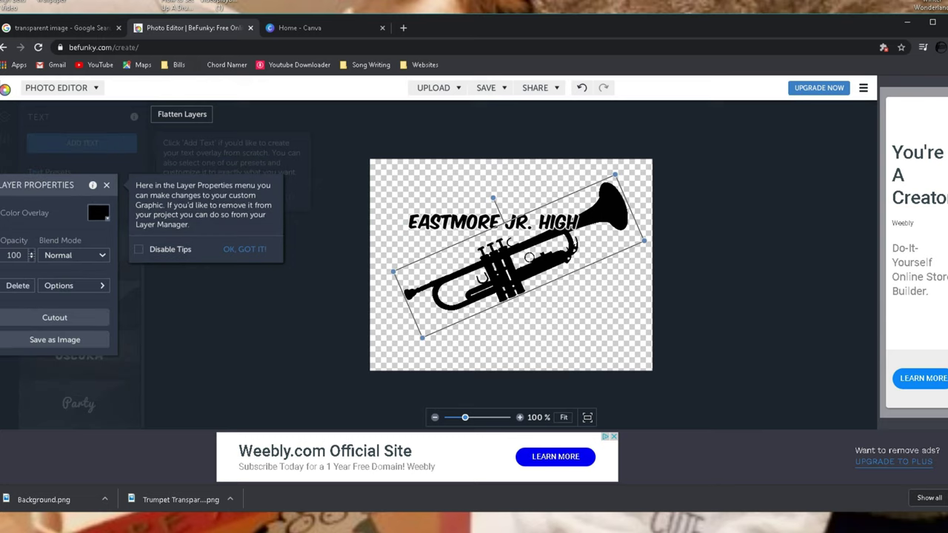
pyautogui.click(494, 222)
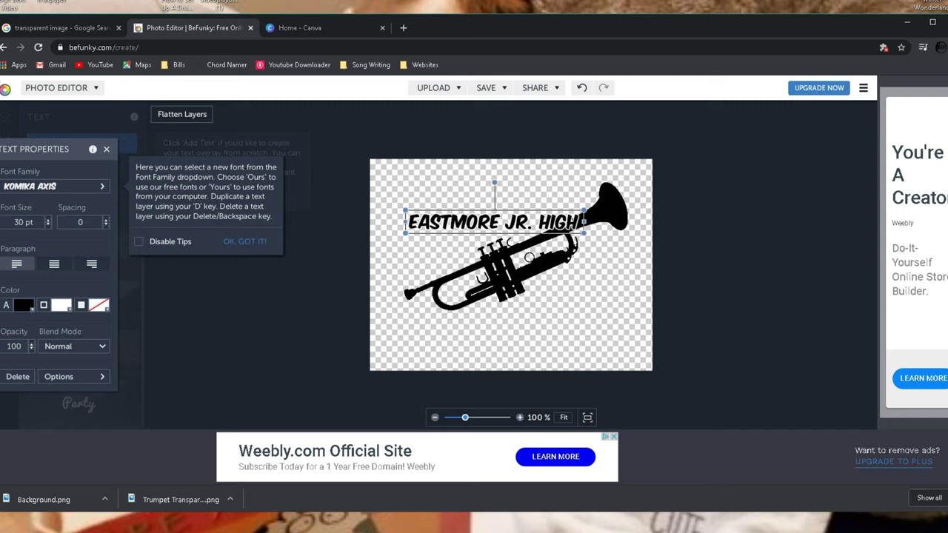
pyautogui.click(326, 274)
# - Add a new text layer using the Lucky preset
pyautogui.click(83, 144)
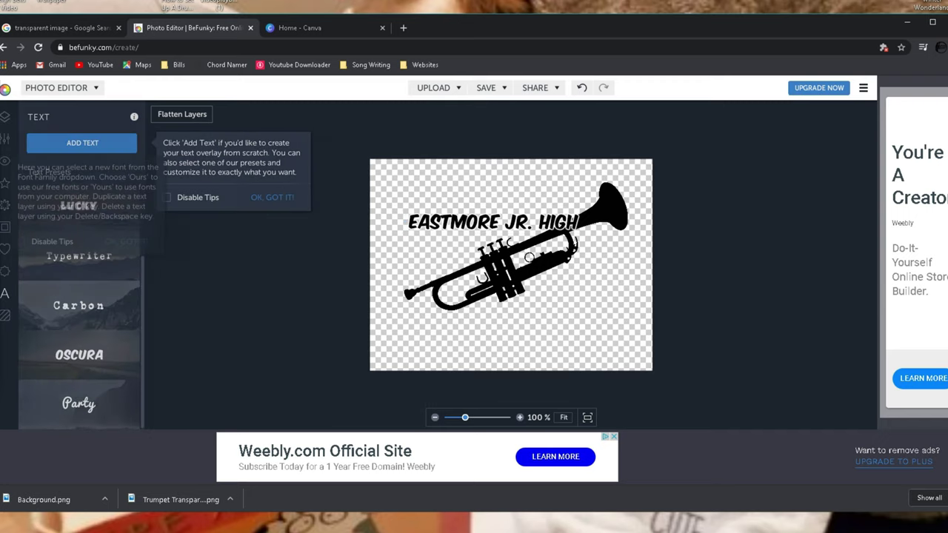
pyautogui.click(528, 257)
pyautogui.press('Escape')
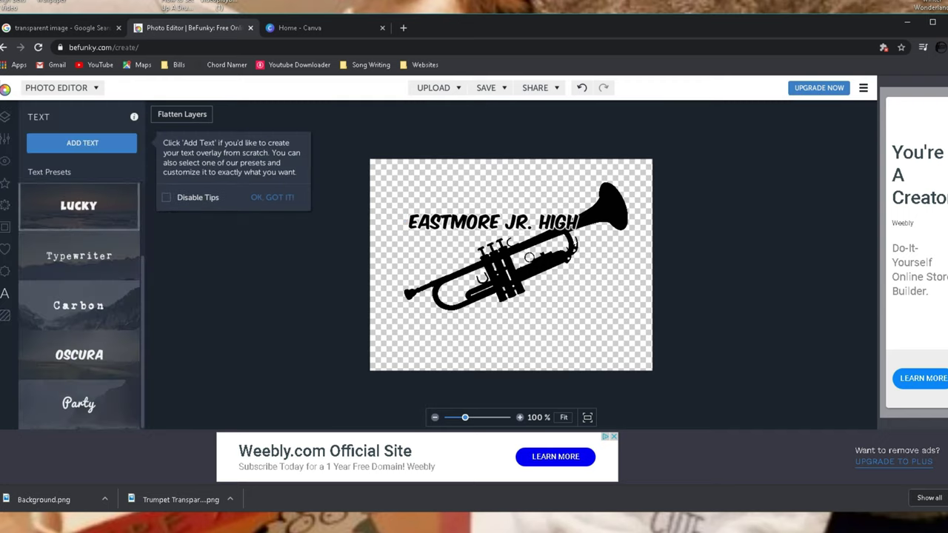
pyautogui.scroll(-3, 79, 370)
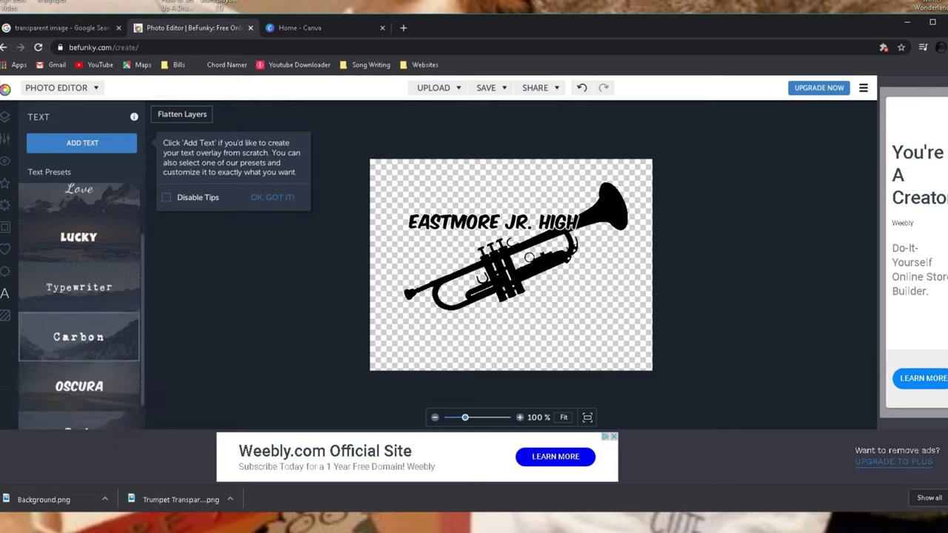
pyautogui.scroll(3, 79, 304)
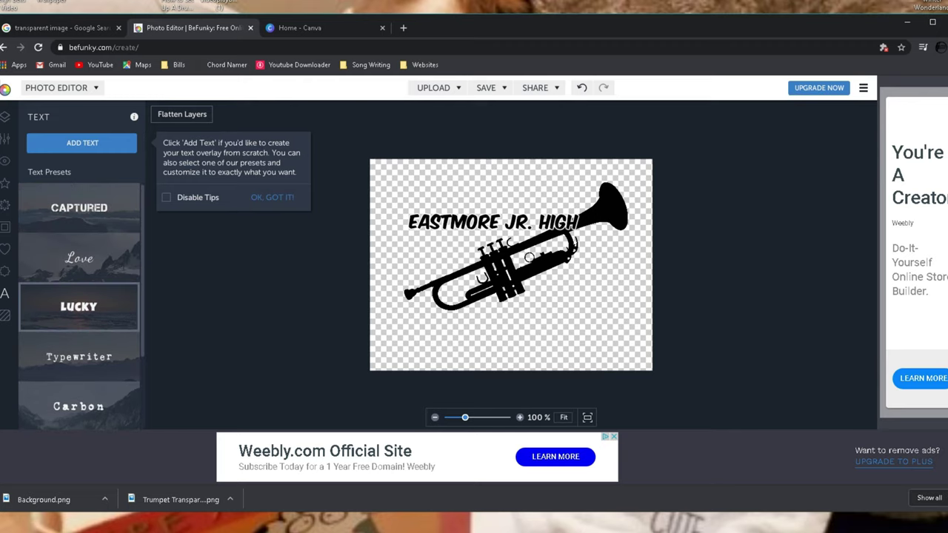
pyautogui.click(79, 304)
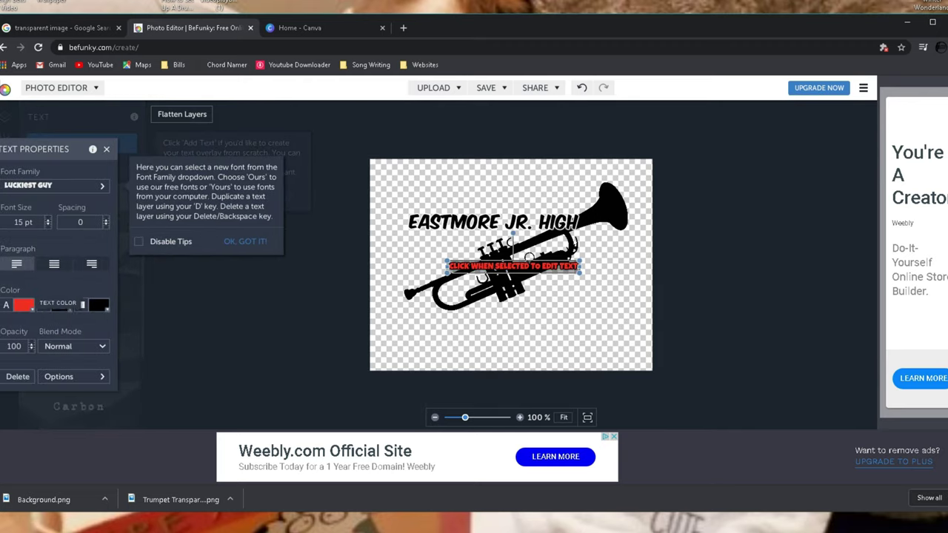
# - Set the fill color of the new Luckiest Guy placeholder text to black #000000
pyautogui.click(23, 305)
pyautogui.moveTo(148, 322); pyautogui.dragTo(159, 385)
pyautogui.click(174, 281)
# - Set the placeholder text's outline color to white #FFFFFF and remove its background color
pyautogui.click(62, 305)
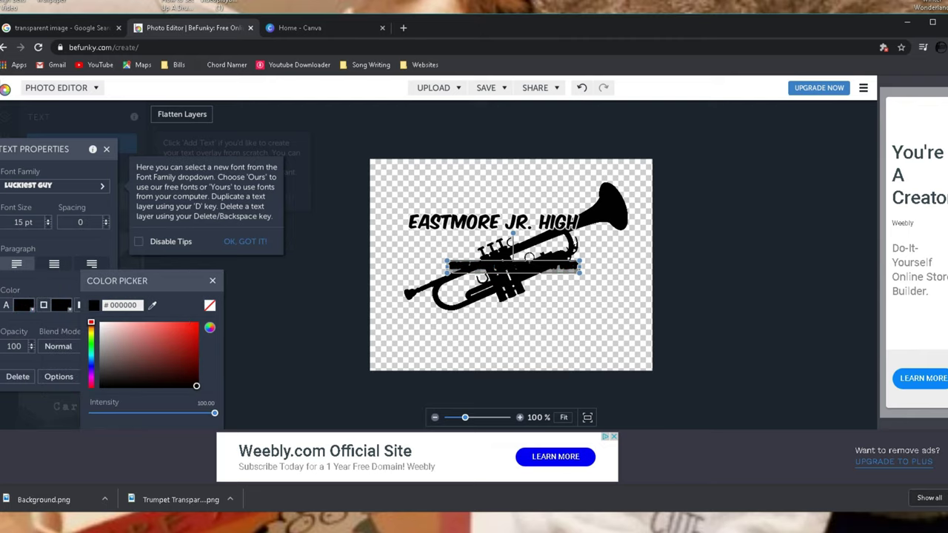
pyautogui.click(100, 323)
pyautogui.click(212, 280)
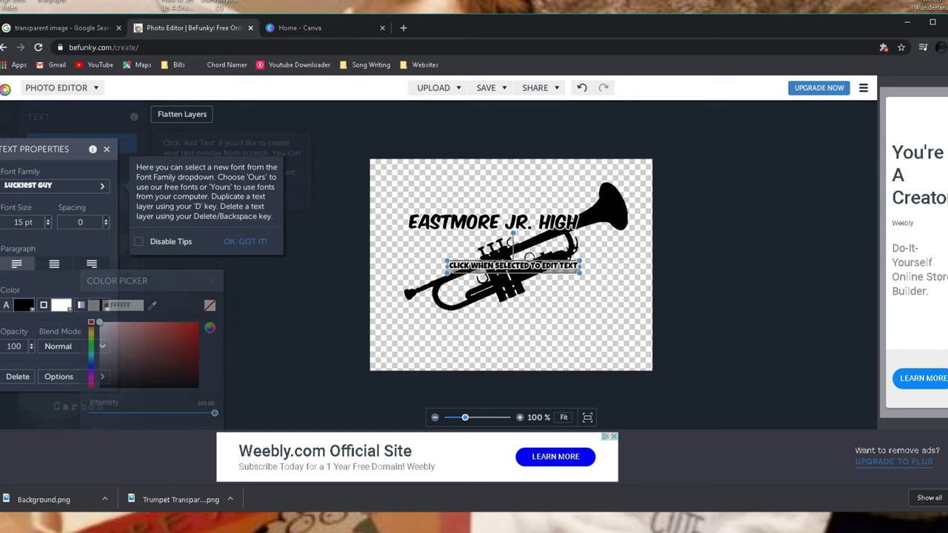
pyautogui.click(97, 304)
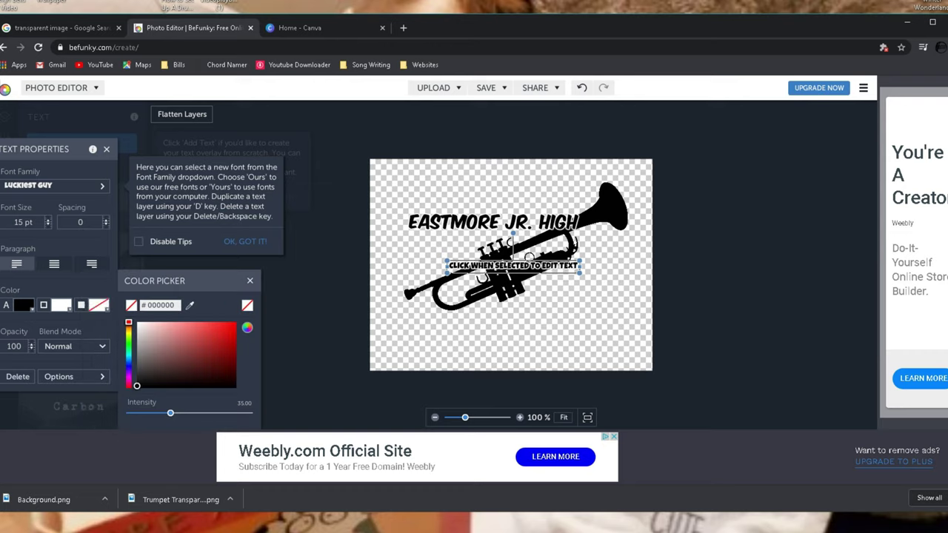
# - Replace the placeholder text with "Jazz Ensemble"
pyautogui.click(530, 256)
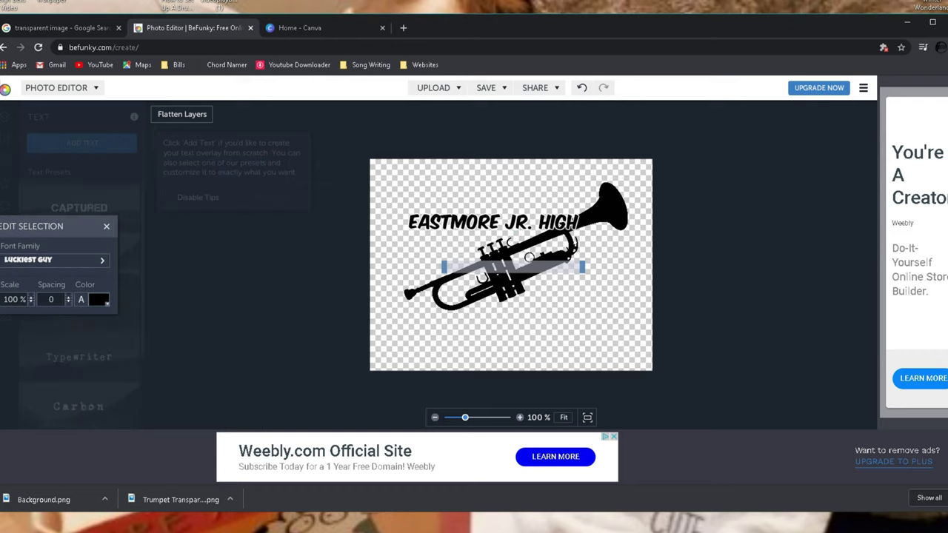
pyautogui.write('JAZZ ENSEMBLE')
pyautogui.click(530, 326)
pyautogui.click(518, 281)
# - Enlarge the Jazz Ensemble text to 47 pt across the trumpet and move EASTMORE JR. HIGH directly above it
pyautogui.click(489, 265)
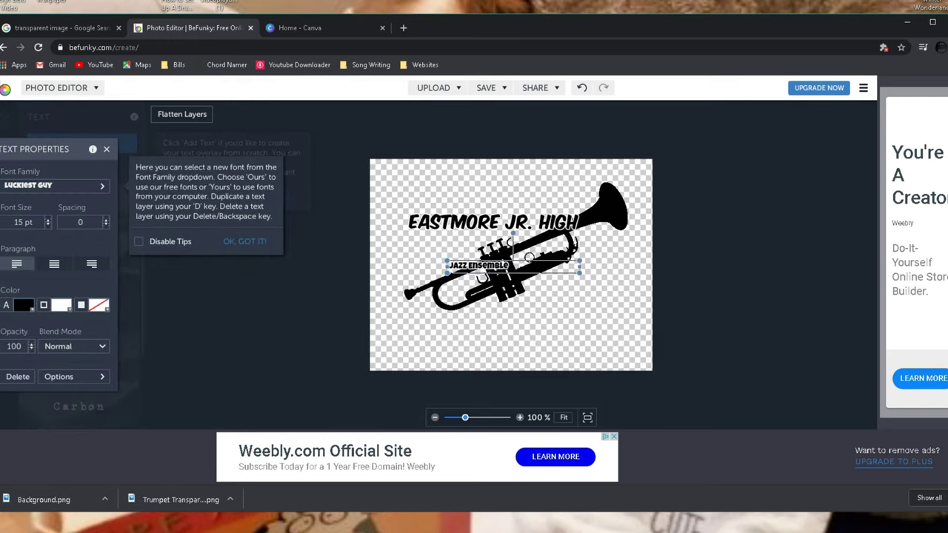
pyautogui.moveTo(579, 268); pyautogui.dragTo(504, 270)
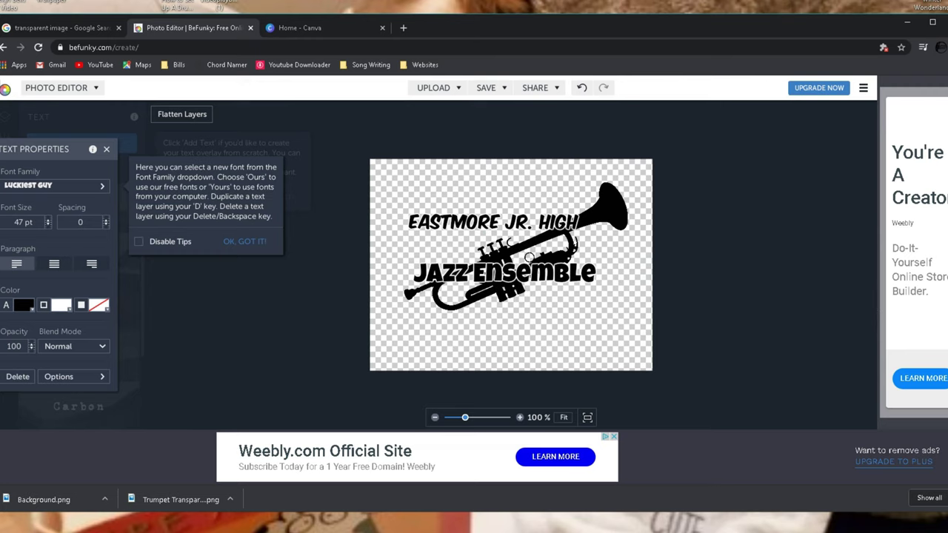
pyautogui.moveTo(527, 227); pyautogui.dragTo(529, 256)
# - Enlarge the trumpet to span the canvas width and rotate it so the bell points to the lower right, centered behind the text
pyautogui.click(527, 255)
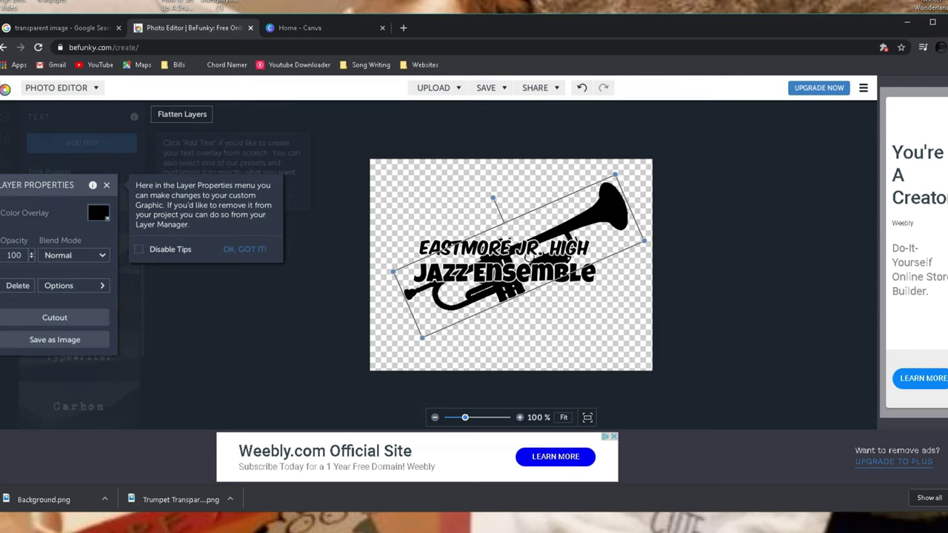
pyautogui.click(518, 329)
pyautogui.click(496, 292)
pyautogui.moveTo(422, 338); pyautogui.dragTo(380, 372)
pyautogui.moveTo(453, 300); pyautogui.dragTo(470, 285)
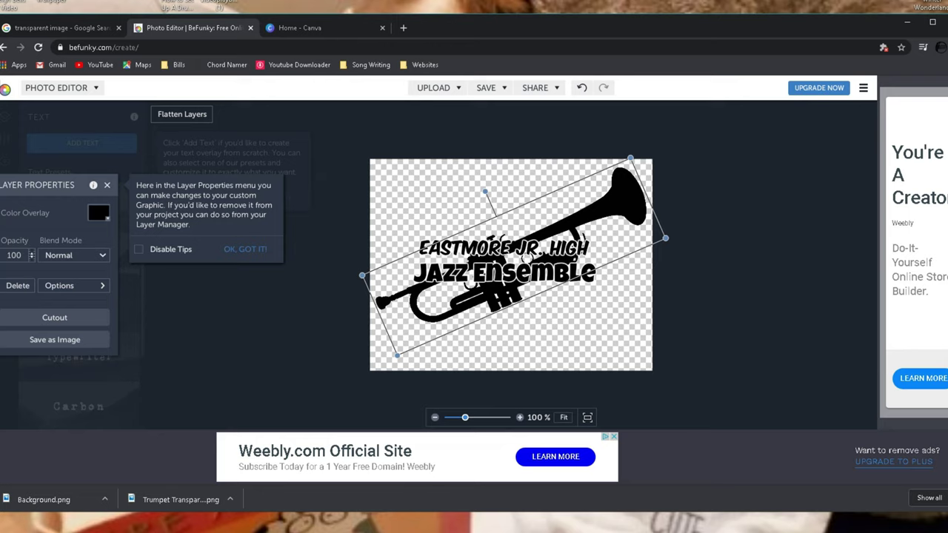
pyautogui.moveTo(487, 193); pyautogui.dragTo(545, 193)
pyautogui.moveTo(520, 259)
pyautogui.mouseDown()
pyautogui.moveTo(512, 271)
pyautogui.moveTo(516, 247)
pyautogui.mouseUp()
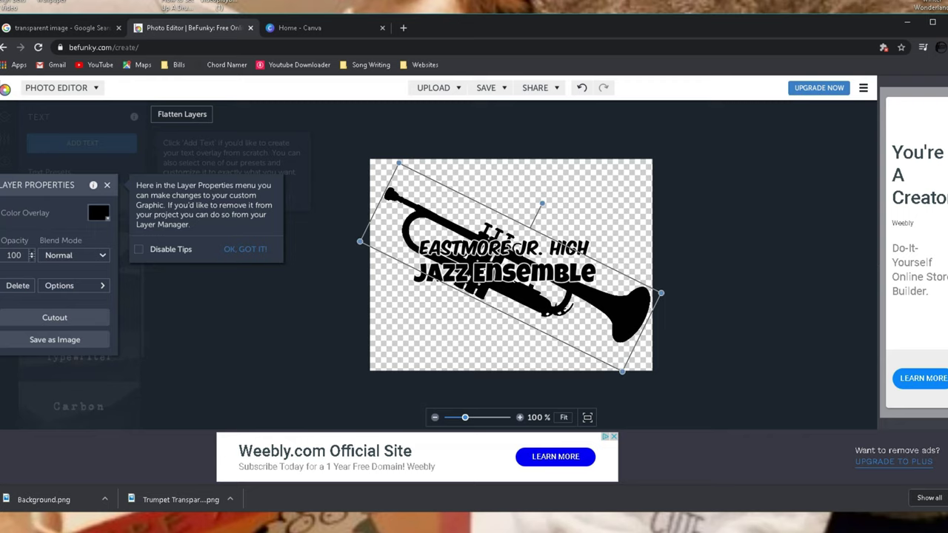
# - Enlarge the EASTMORE JR. HIGH text to 37 pt and move it slightly higher, centered above Jazz Ensemble
pyautogui.click(516, 247)
pyautogui.moveTo(594, 236); pyautogui.dragTo(637, 231)
pyautogui.moveTo(526, 246); pyautogui.dragTo(504, 236)
# - Enlarge the Jazz Ensemble text to 65 pt and place it close beneath EASTMORE JR. HIGH
pyautogui.click(505, 274)
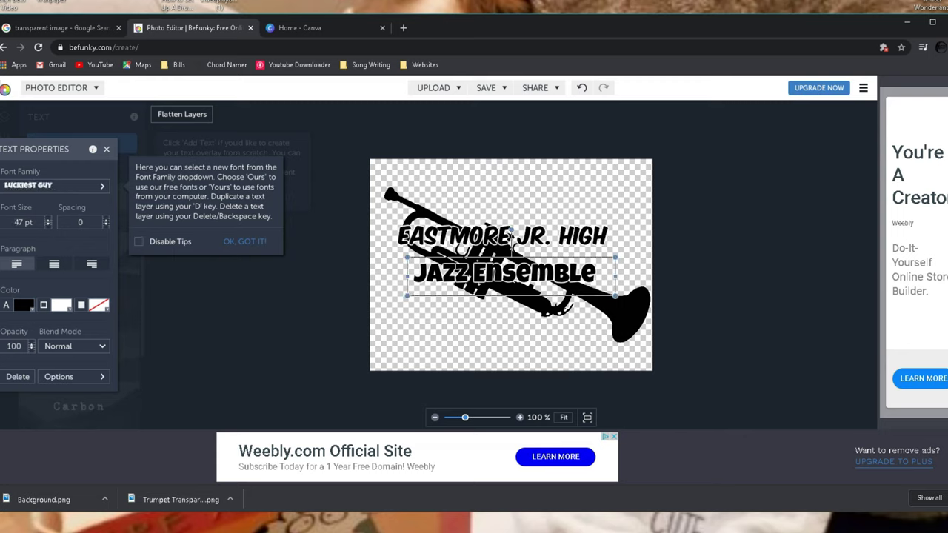
pyautogui.moveTo(615, 295); pyautogui.dragTo(702, 315)
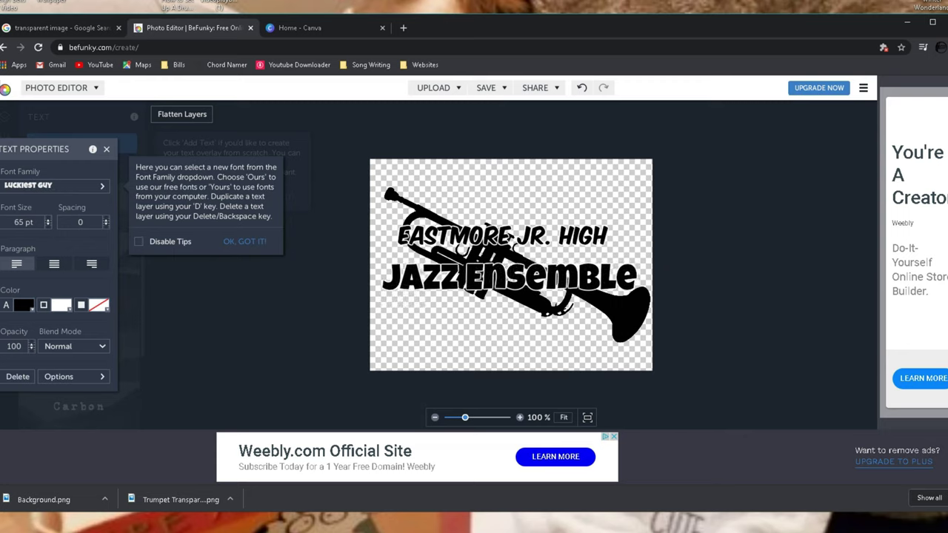
pyautogui.moveTo(510, 275); pyautogui.dragTo(504, 265)
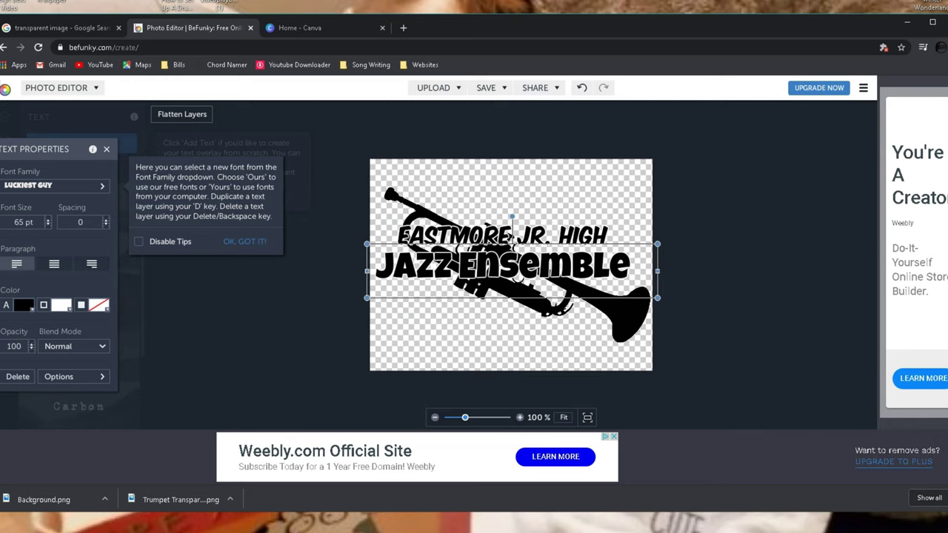
pyautogui.click(711, 267)
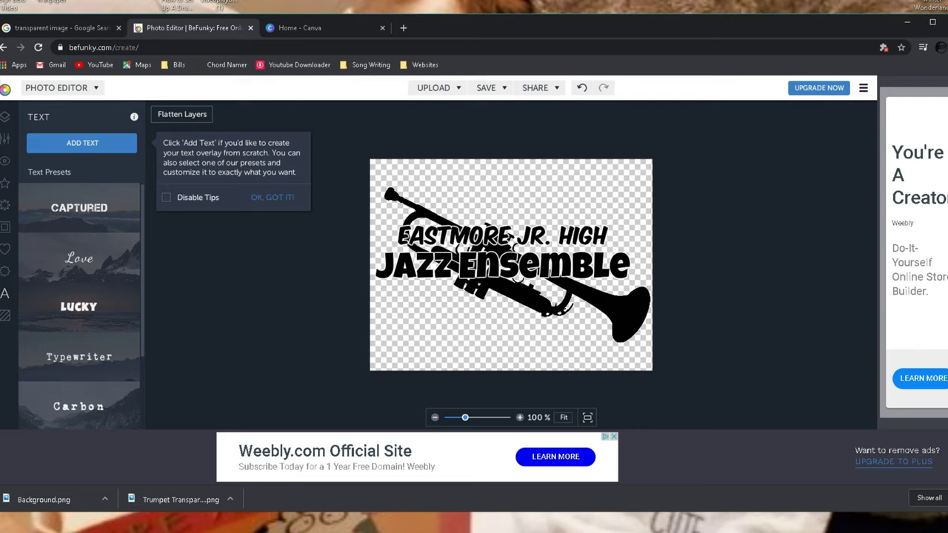
# - Save the design to the computer as a PNG file named EMJE_Logo
pyautogui.click(487, 87)
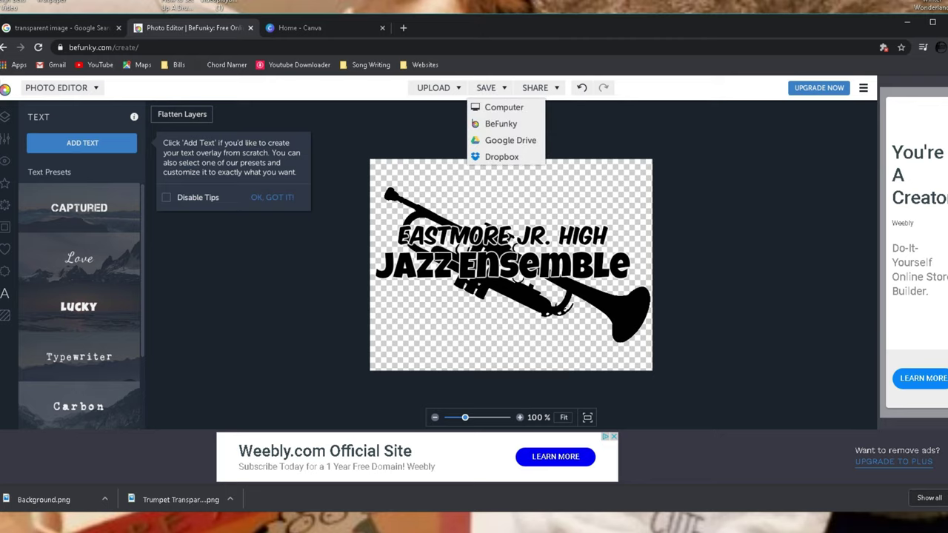
pyautogui.click(502, 108)
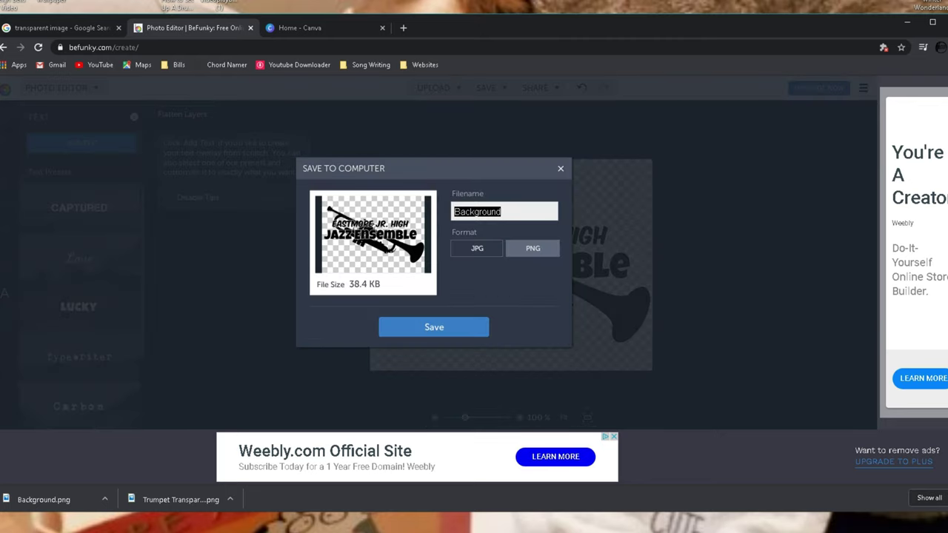
pyautogui.write('EMJ')
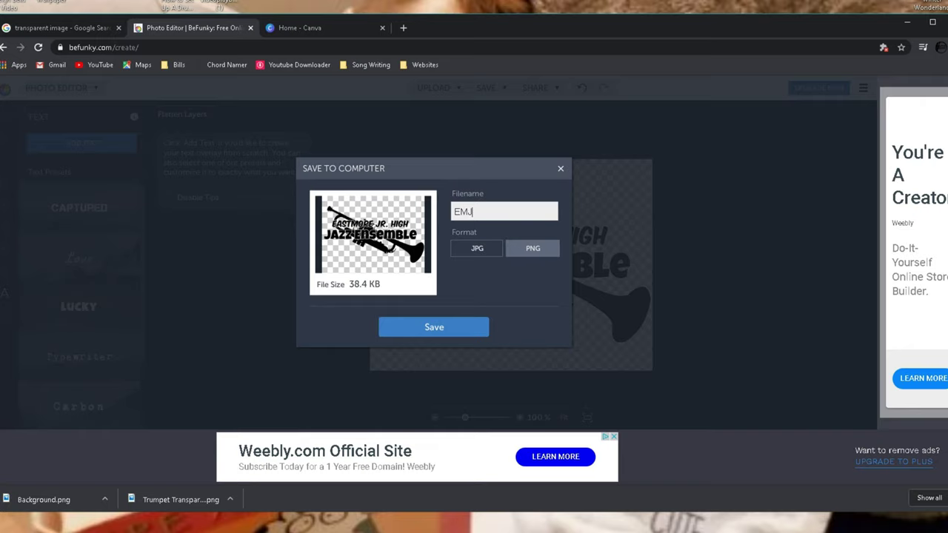
pyautogui.write('E_Logo')
pyautogui.press('Return')
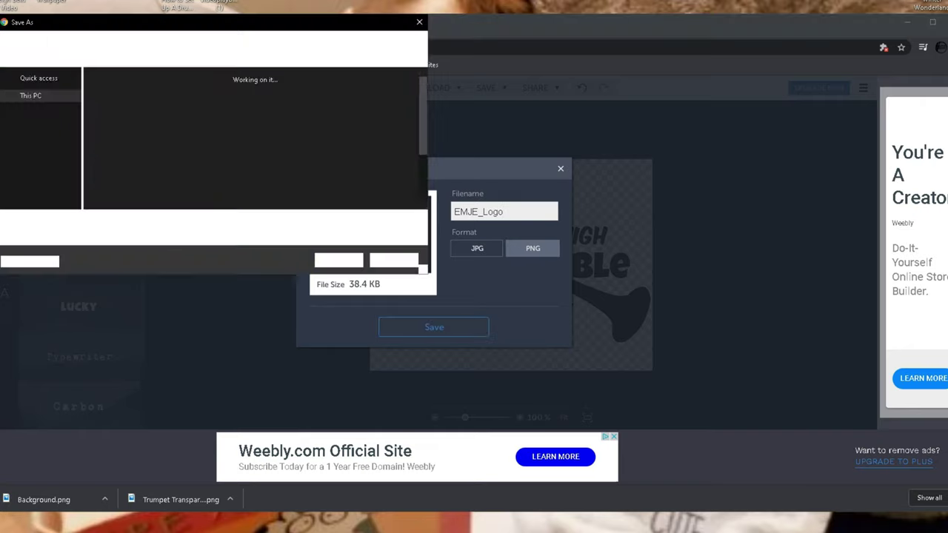
pyautogui.press('Return')
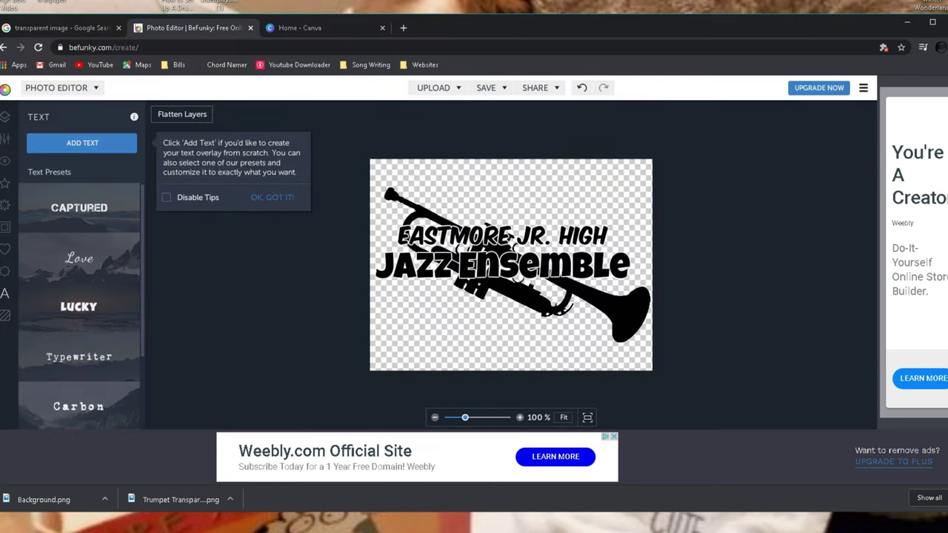
# - Set the trumpet's color overlay to white #FFFFFF
pyautogui.click(621, 311)
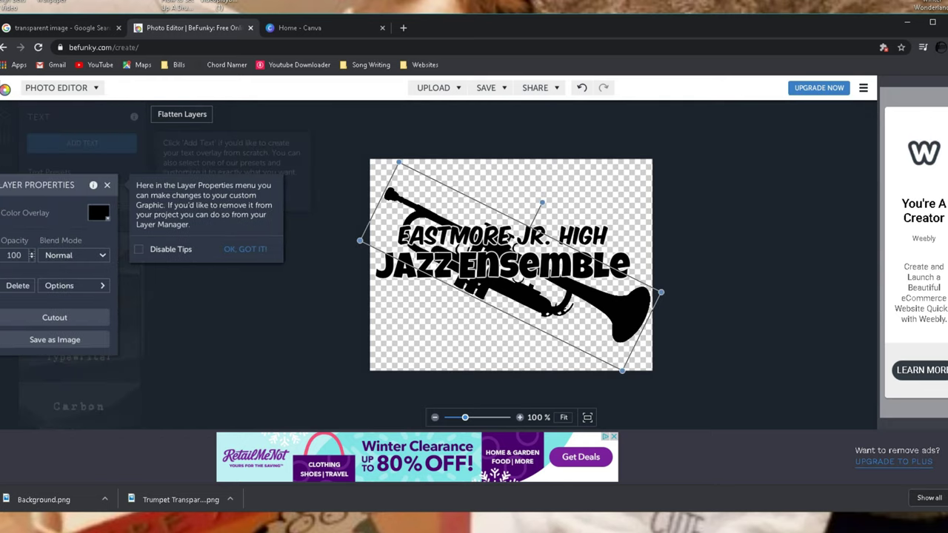
pyautogui.click(99, 213)
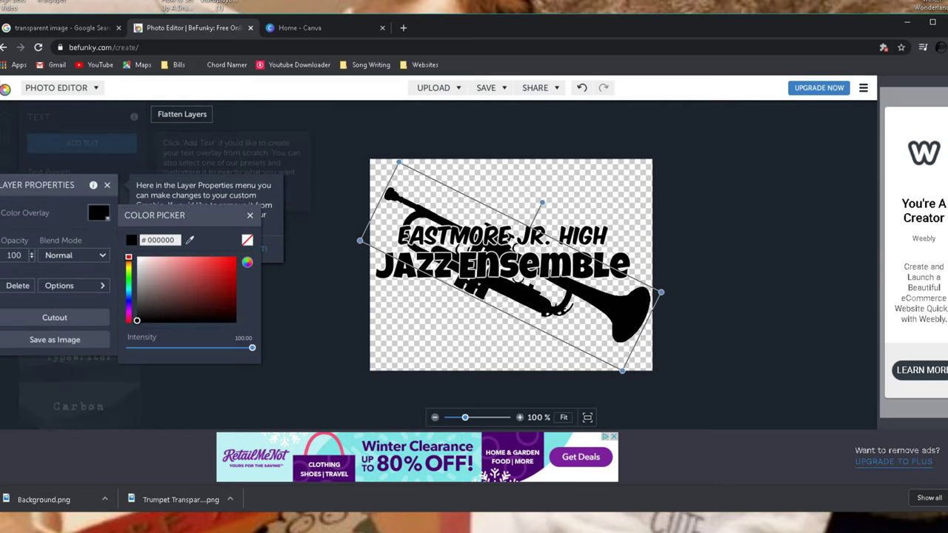
pyautogui.click(137, 257)
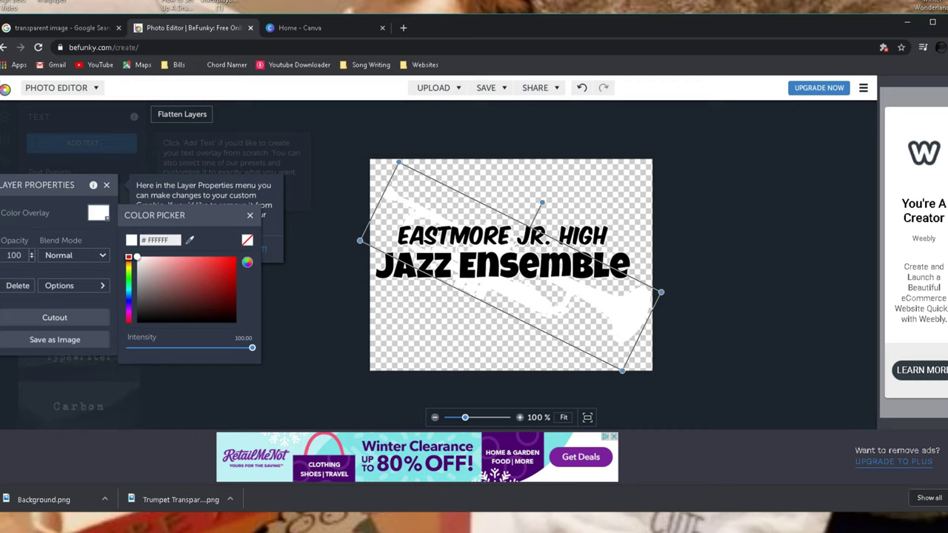
# - Set the fill color of the EASTMORE JR. HIGH text to white #FFFFFF
pyautogui.click(504, 235)
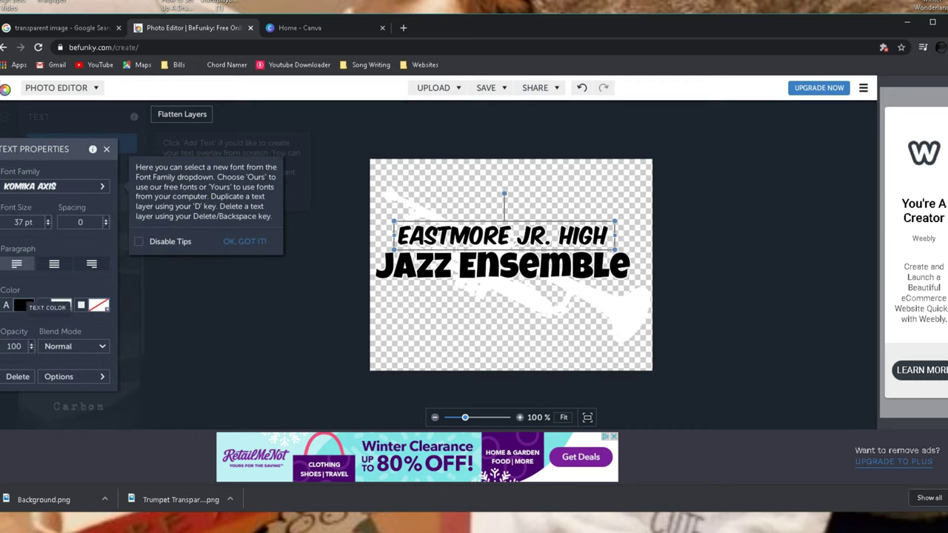
pyautogui.click(61, 305)
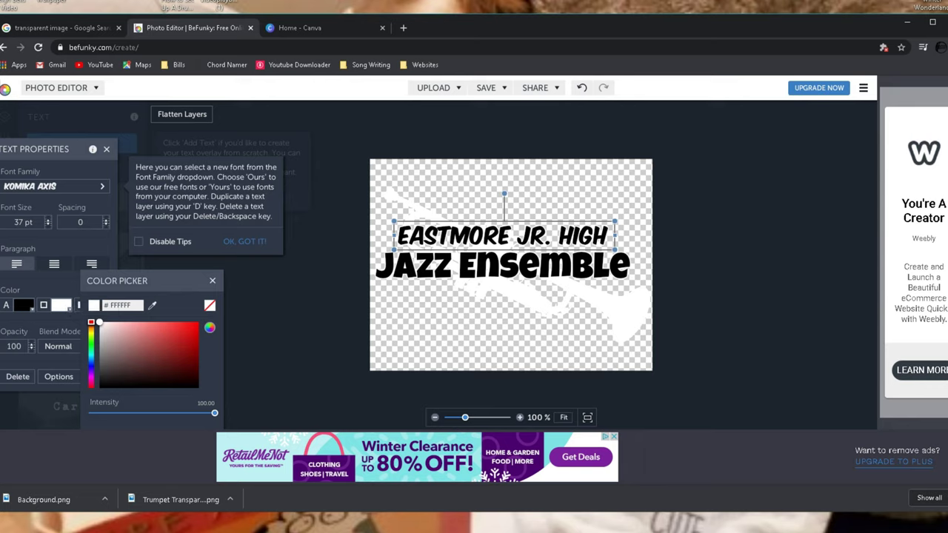
pyautogui.click(23, 305)
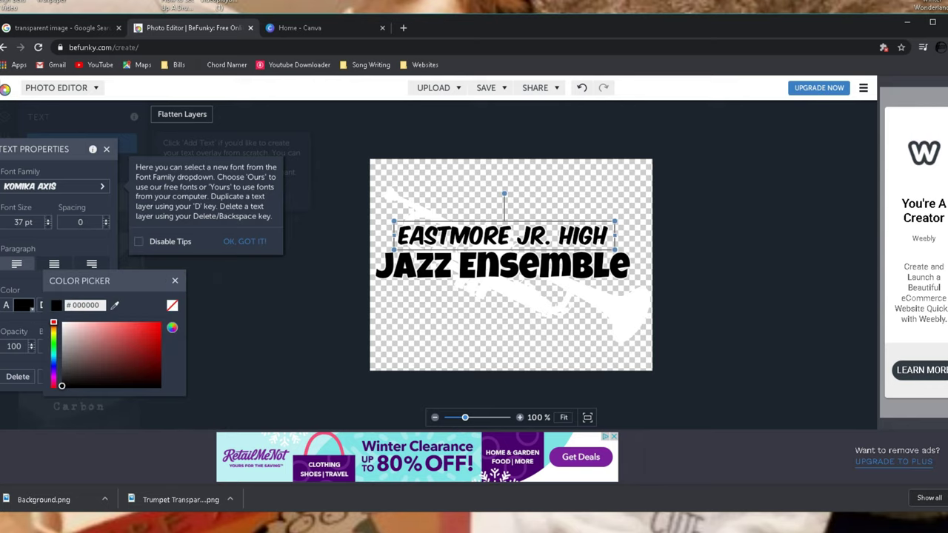
pyautogui.moveTo(62, 386); pyautogui.dragTo(62, 322)
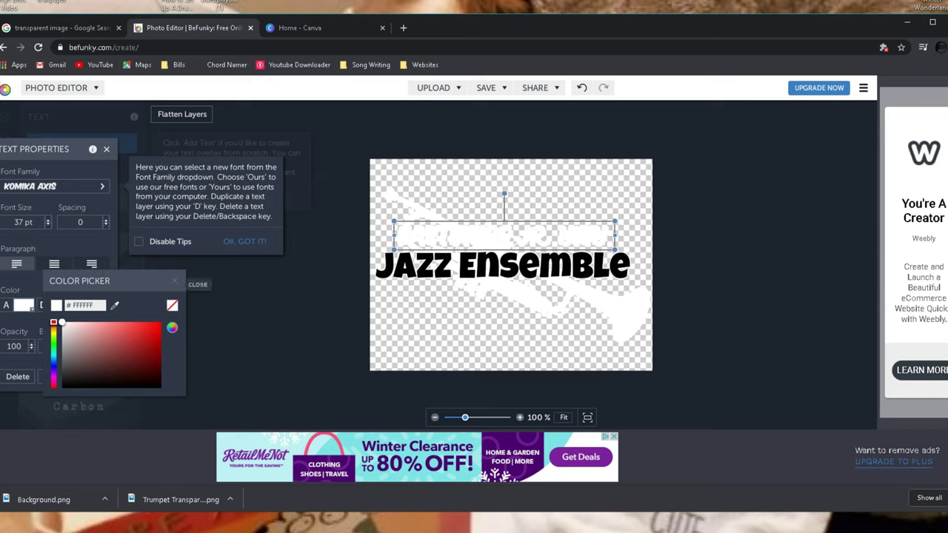
# - Give the EASTMORE JR. HIGH text a thin black #000000 outline with a low intensity
pyautogui.click(175, 281)
pyautogui.click(61, 305)
pyautogui.moveTo(104, 326); pyautogui.dragTo(107, 412)
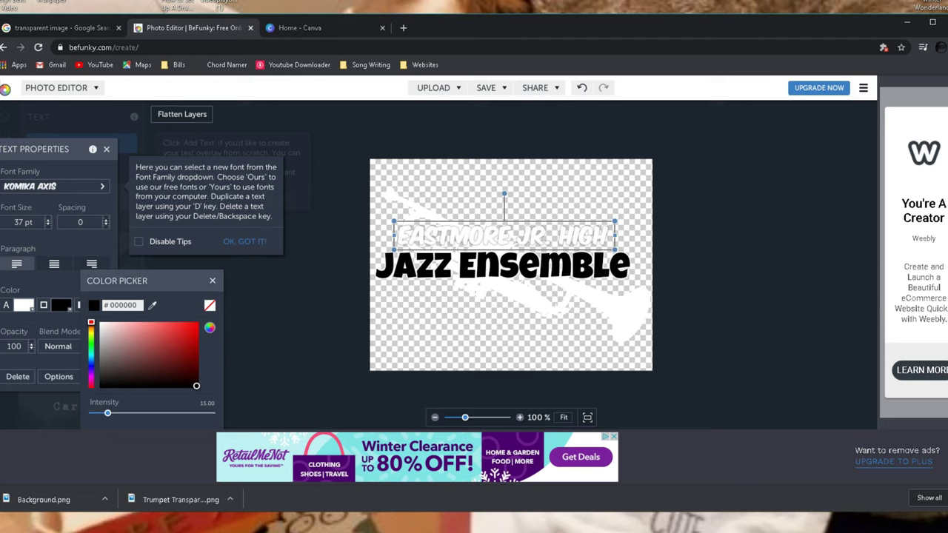
pyautogui.moveTo(107, 413); pyautogui.dragTo(113, 412)
pyautogui.click(504, 268)
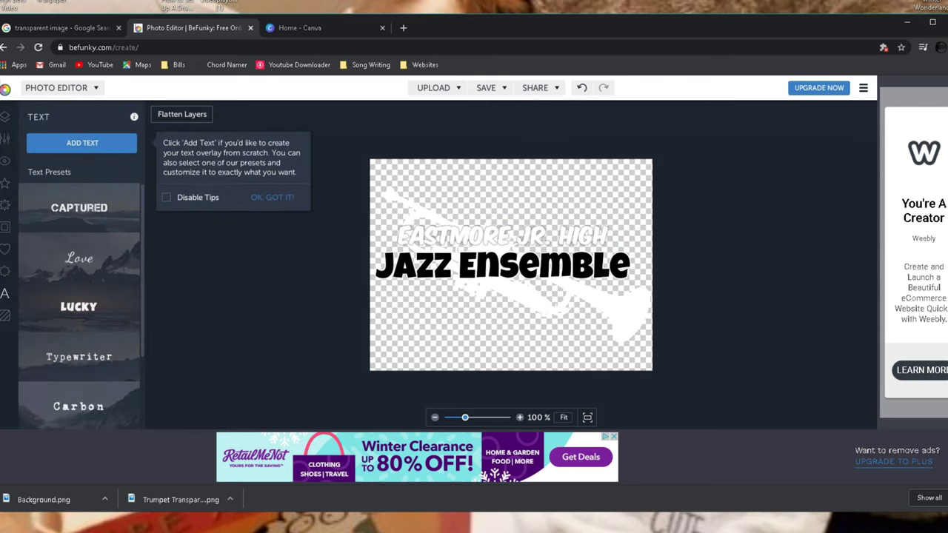
# - Set the fill color of the Jazz Ensemble text to white #FFFFFF
pyautogui.click(504, 268)
pyautogui.click(23, 305)
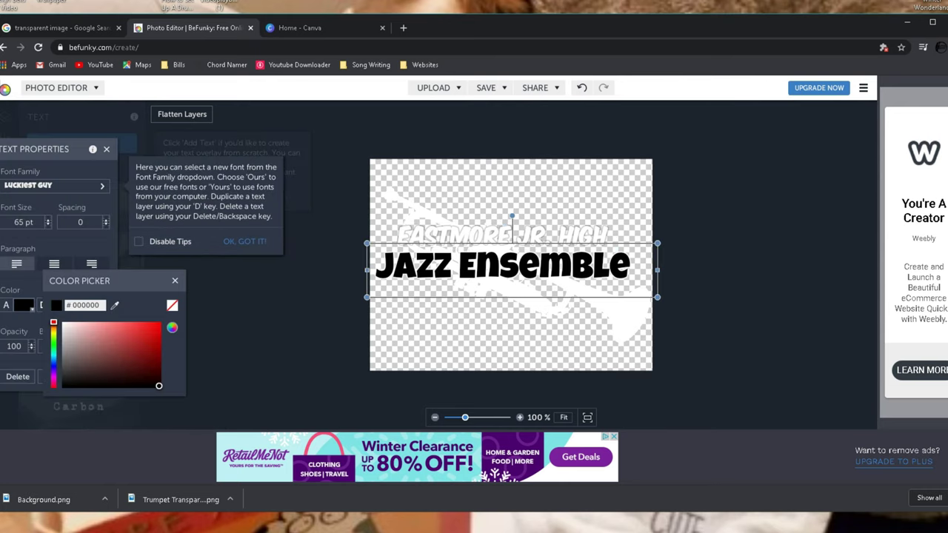
pyautogui.click(63, 323)
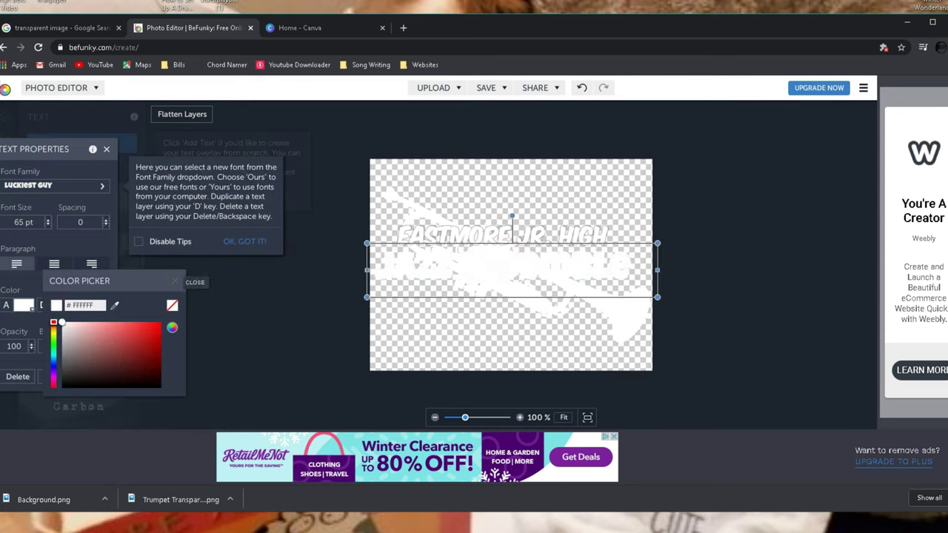
# - Add a black #000000 outline to the Jazz Ensemble text and lower its intensity to match the line above
pyautogui.click(175, 281)
pyautogui.click(60, 305)
pyautogui.click(196, 386)
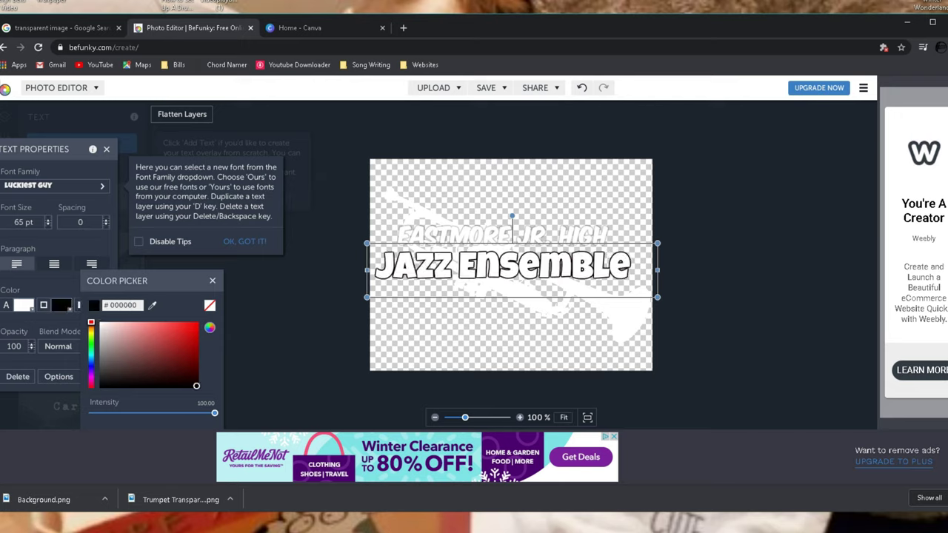
pyautogui.moveTo(214, 413); pyautogui.dragTo(114, 412)
pyautogui.click(296, 348)
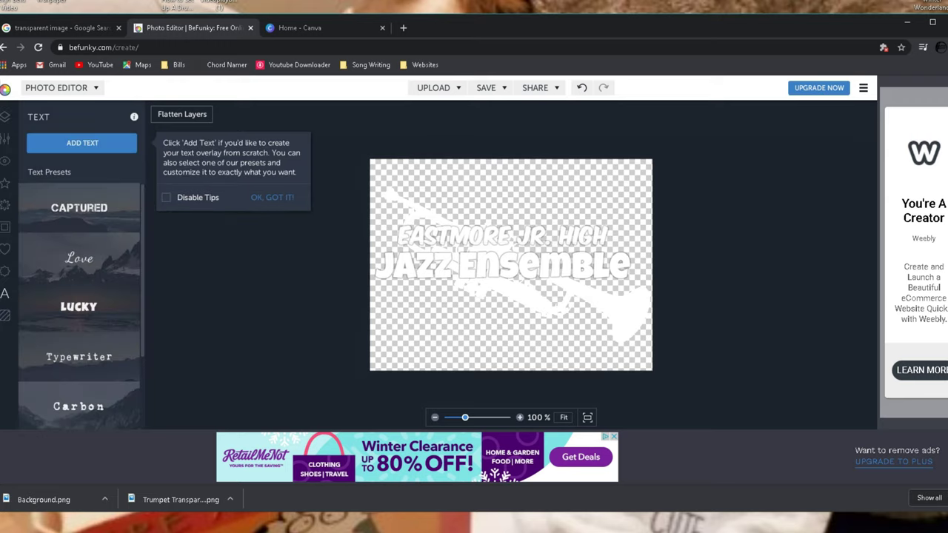
# - Save the white version to the computer as a PNG file named EMJE_Logo_White
pyautogui.click(487, 89)
pyautogui.click(503, 107)
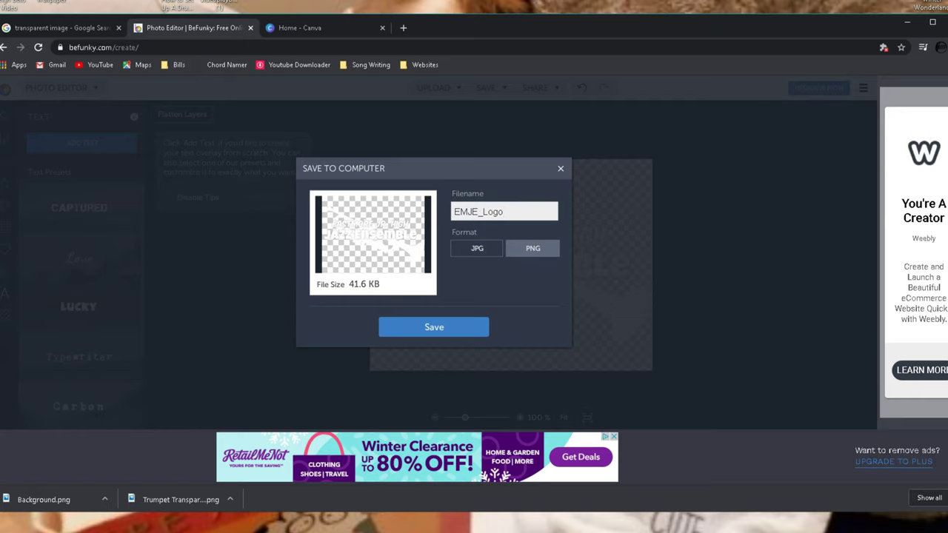
pyautogui.write('_White')
pyautogui.press('Return')
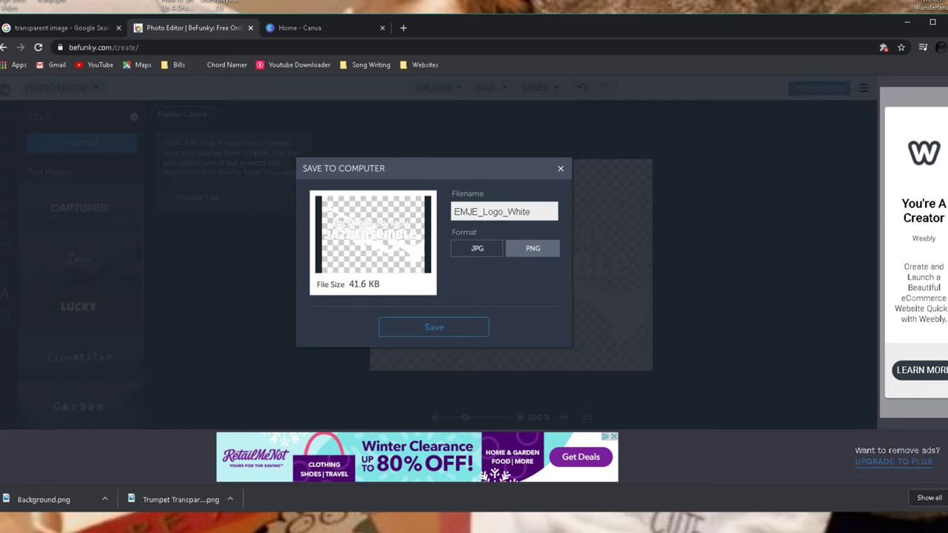
pyautogui.press('Return')
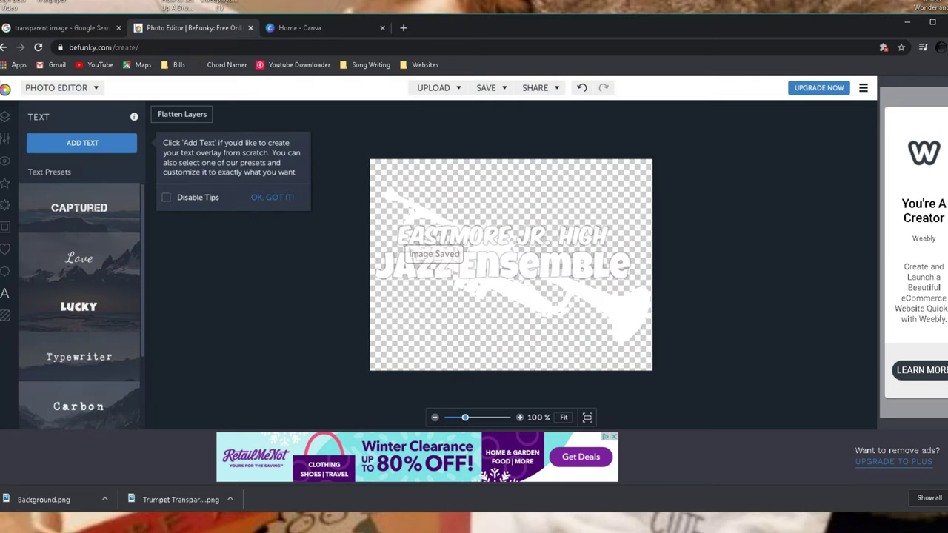